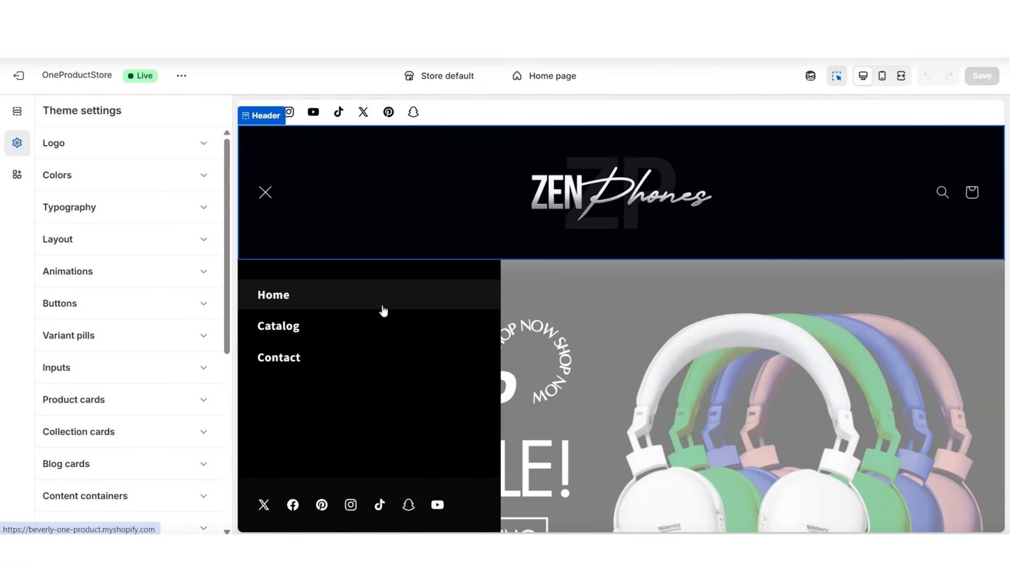
# Step: Open the OneProductStore theme for editing and switch its home page preview to full width
pyautogui.click(338, 358)
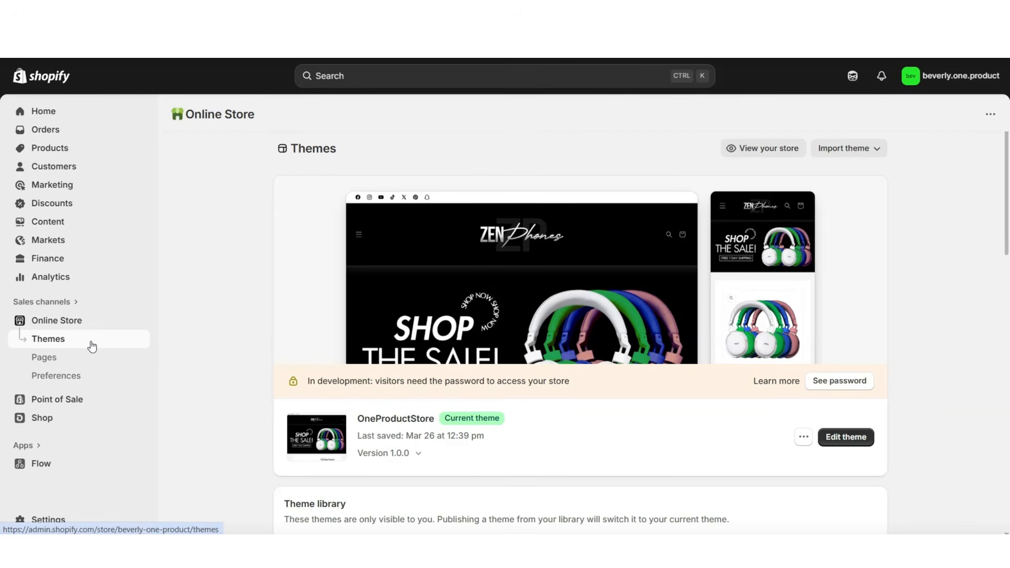
pyautogui.click(833, 446)
pyautogui.click(899, 80)
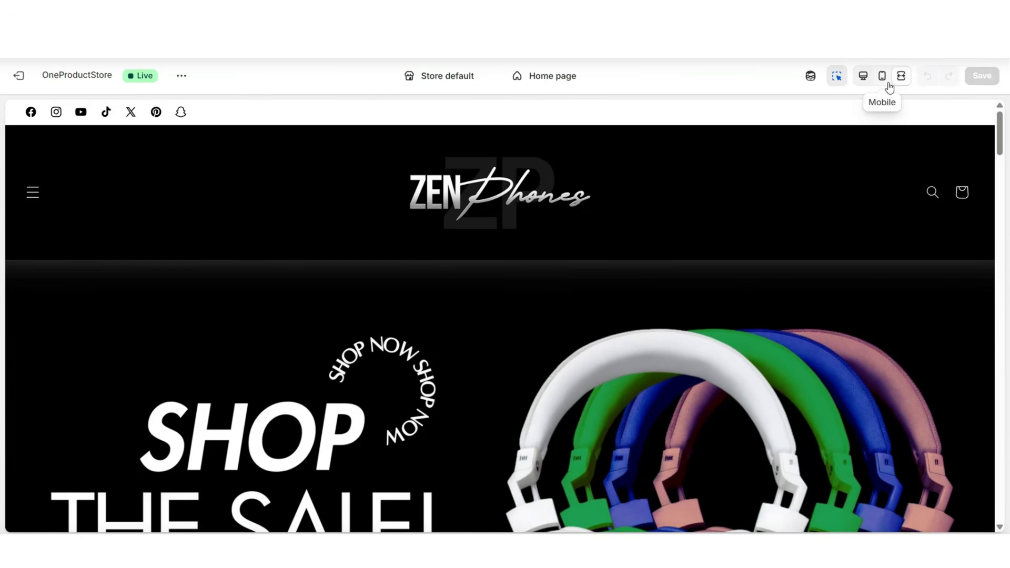
# Step: Examine the home page preview, including the header's navigation links, its drawer menu and the sections down to the footer
pyautogui.scroll(-5, 1000, 219)
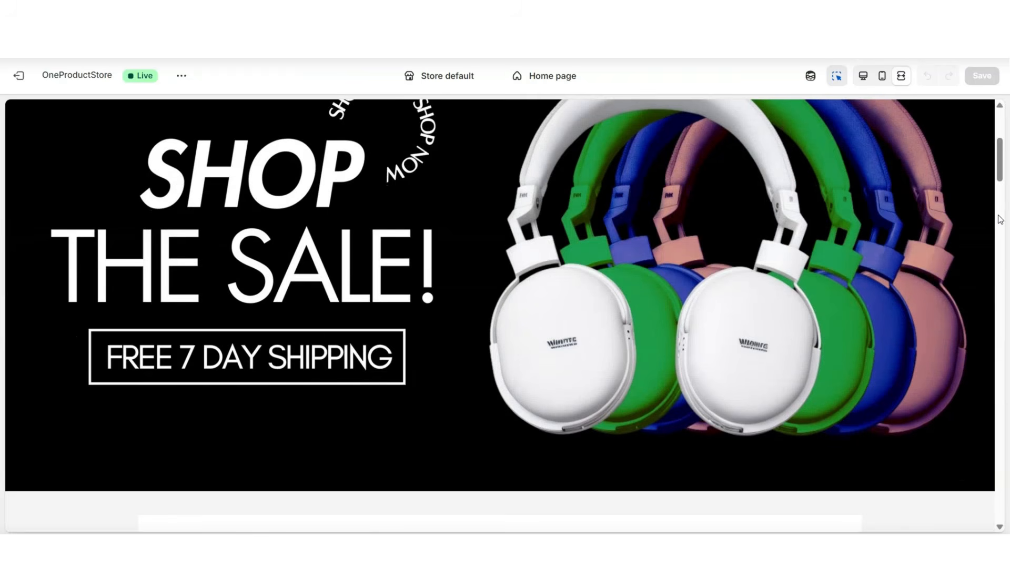
pyautogui.scroll(-3, 1000, 220)
pyautogui.scroll(7, 1000, 219)
pyautogui.scroll(2, 1000, 219)
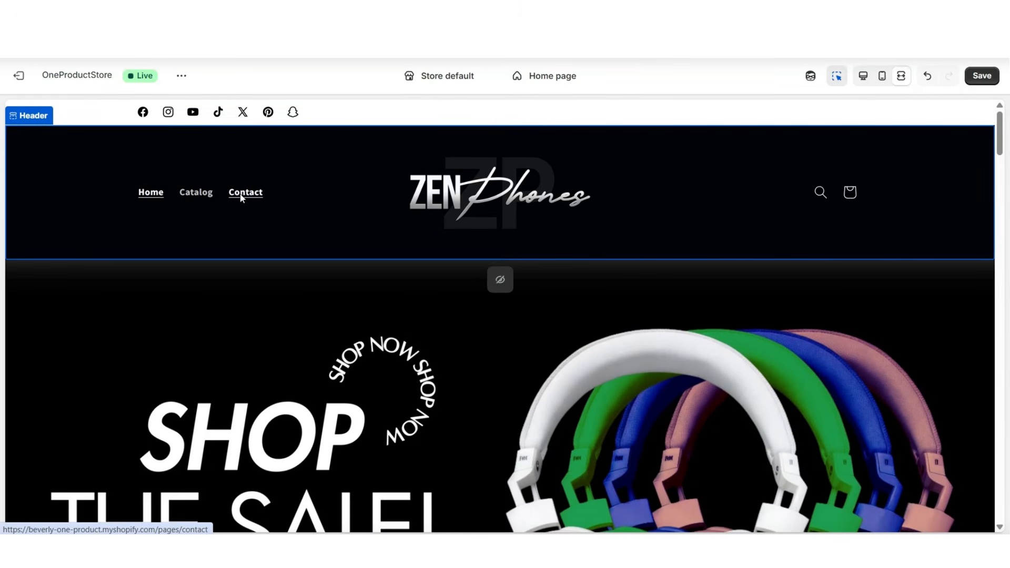
pyautogui.click(237, 195)
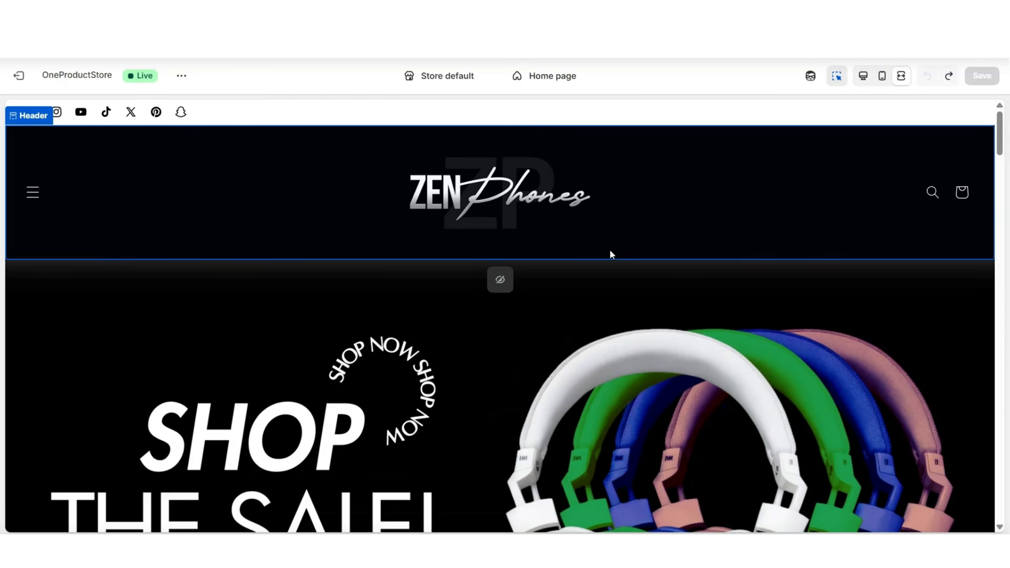
pyautogui.click(35, 195)
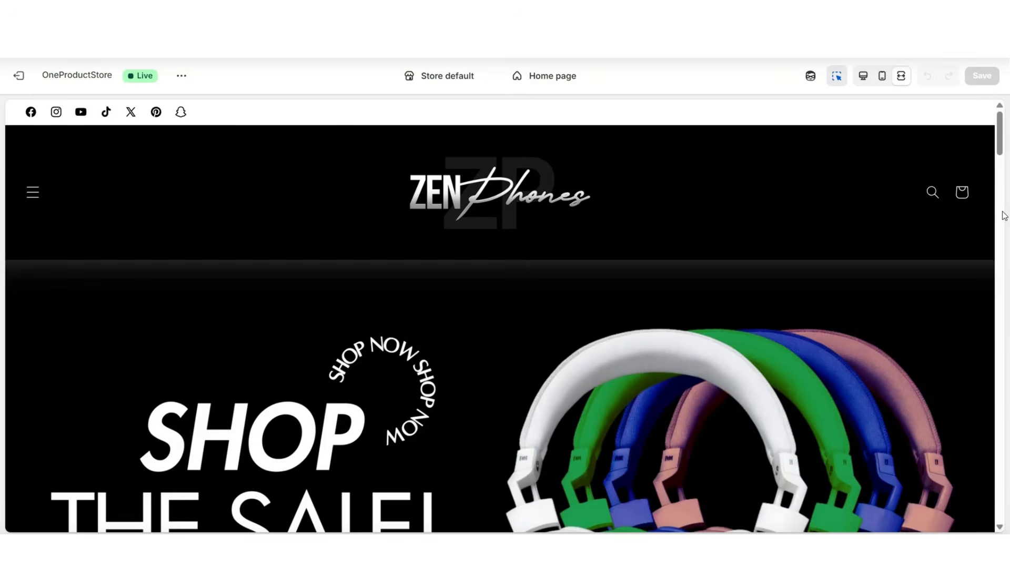
pyautogui.scroll(-2, 1004, 215)
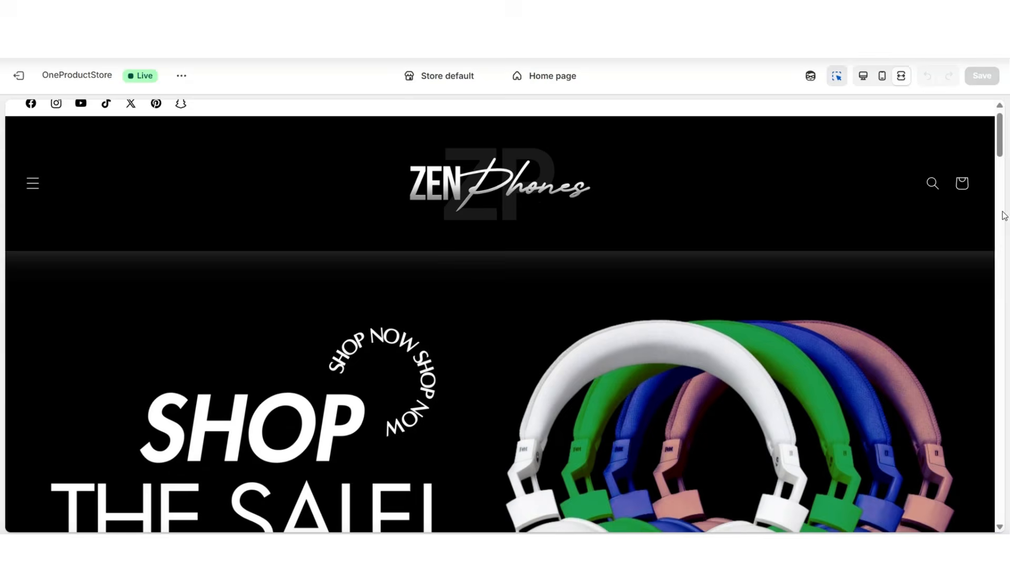
pyautogui.scroll(-15, 1003, 263)
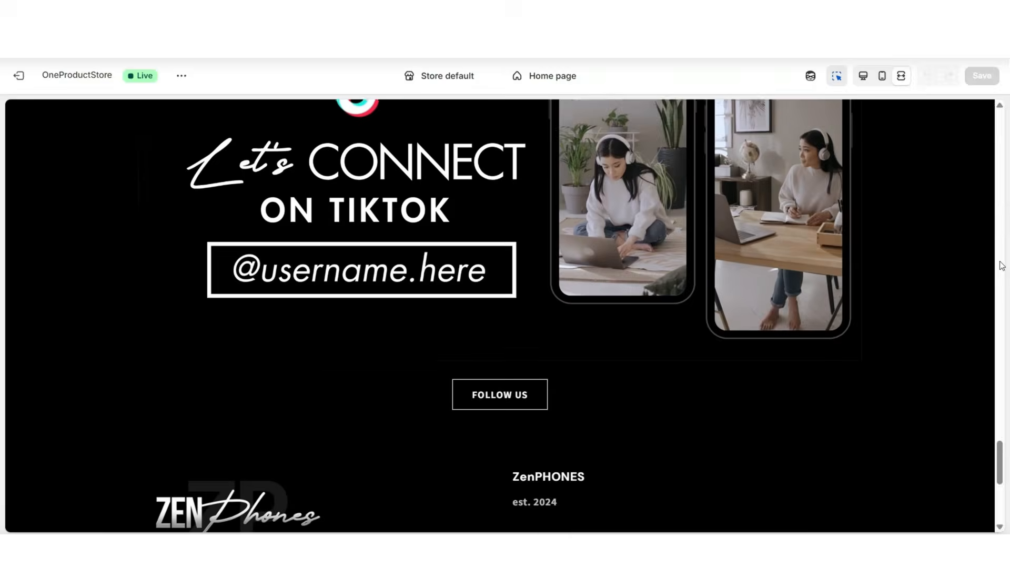
pyautogui.scroll(-6, 1002, 266)
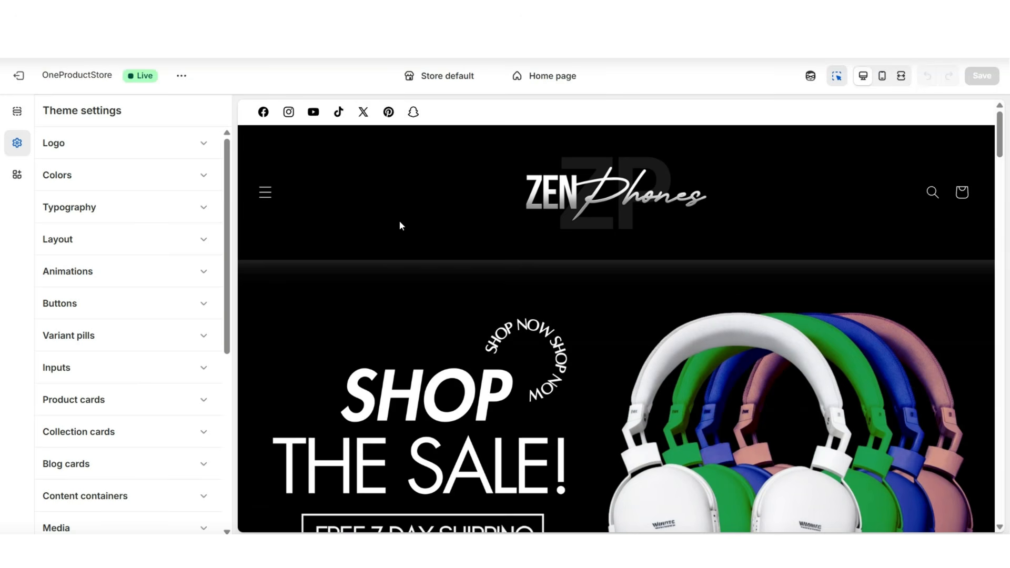
# Step: Open the Main menu assigned to the header section for editing in the store admin
pyautogui.click(364, 217)
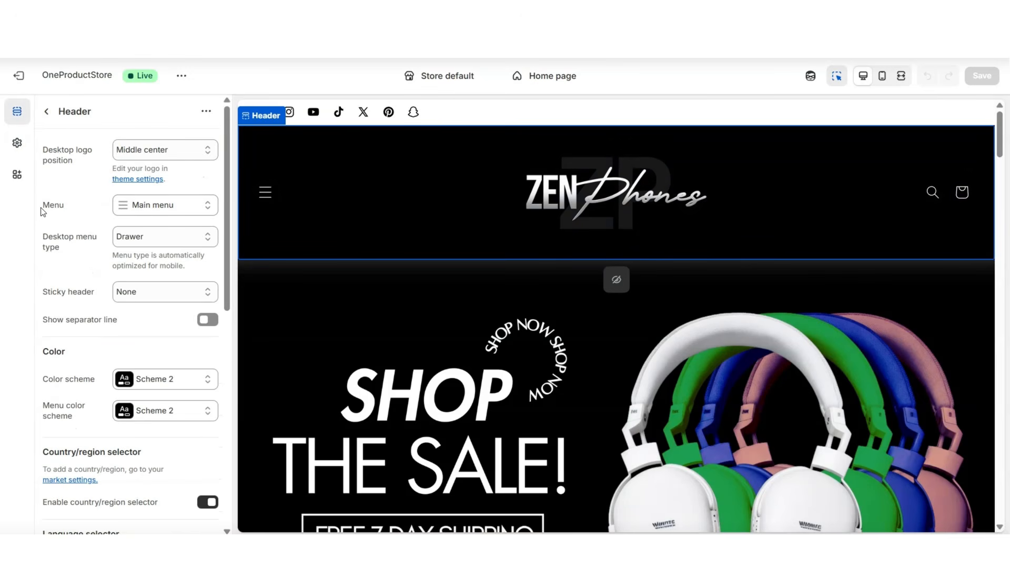
pyautogui.click(129, 211)
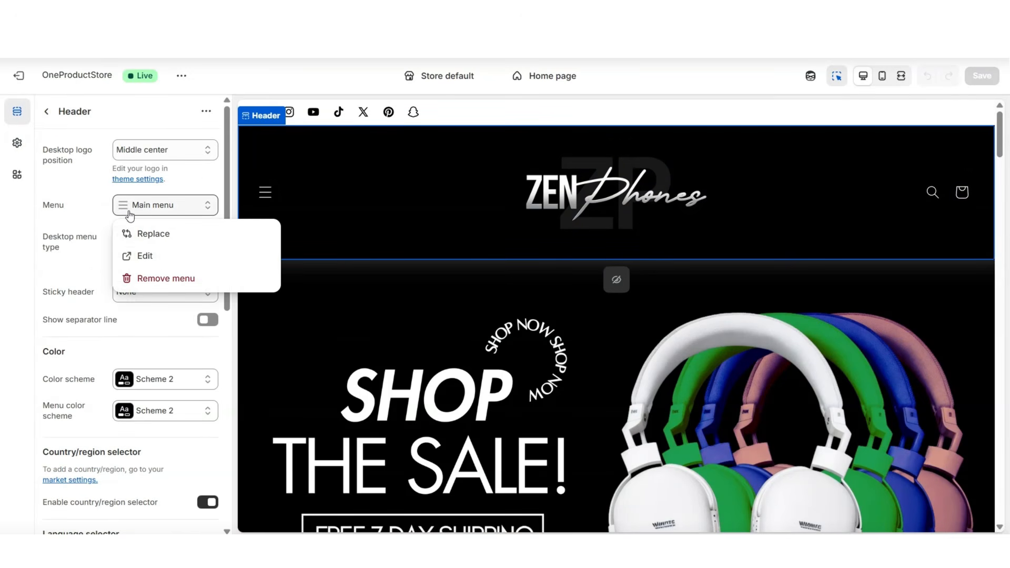
pyautogui.click(146, 257)
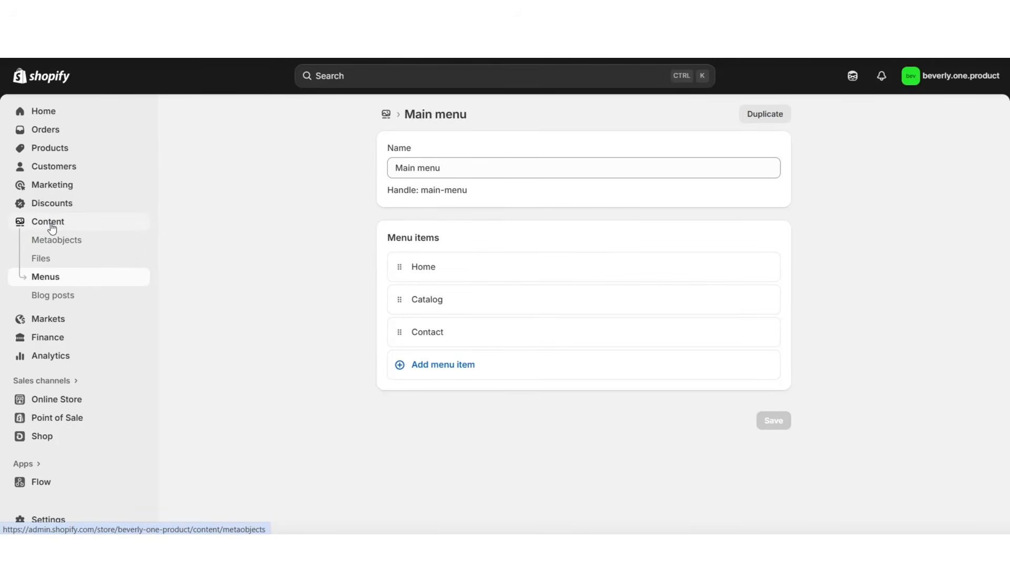
# Step: Create a new store menu named "Updated Menu"
pyautogui.click(63, 279)
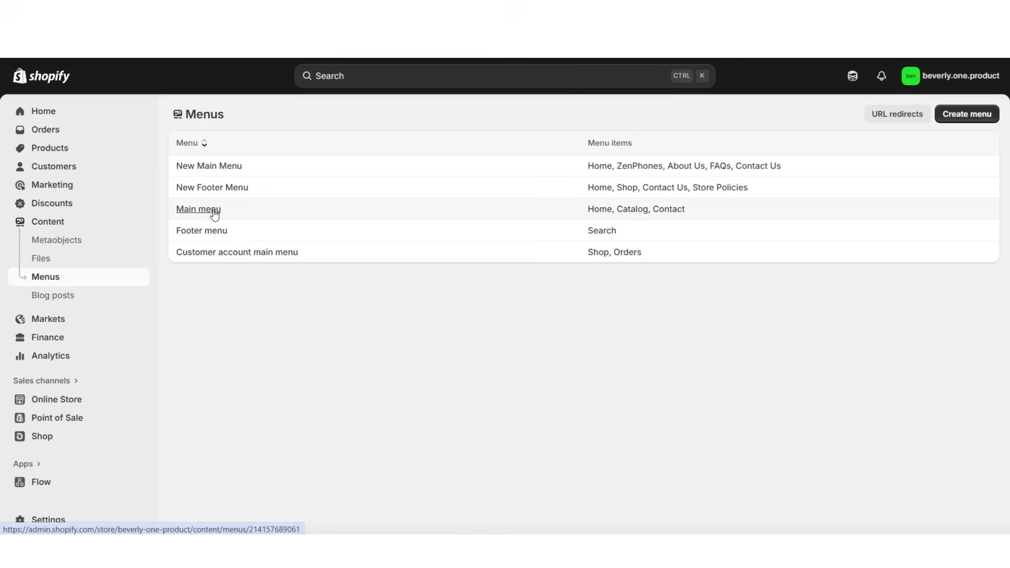
pyautogui.click(957, 114)
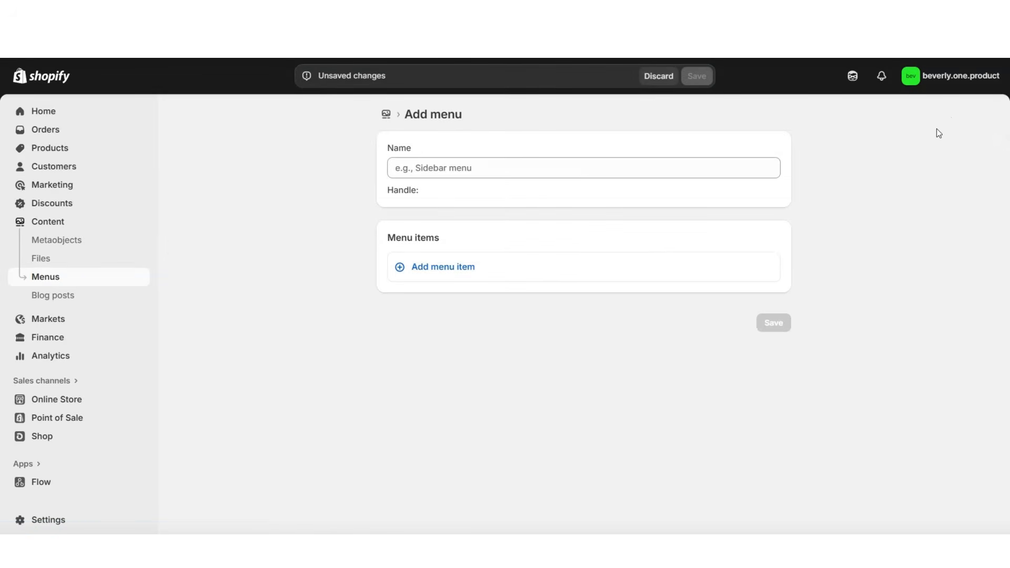
pyautogui.click(476, 172)
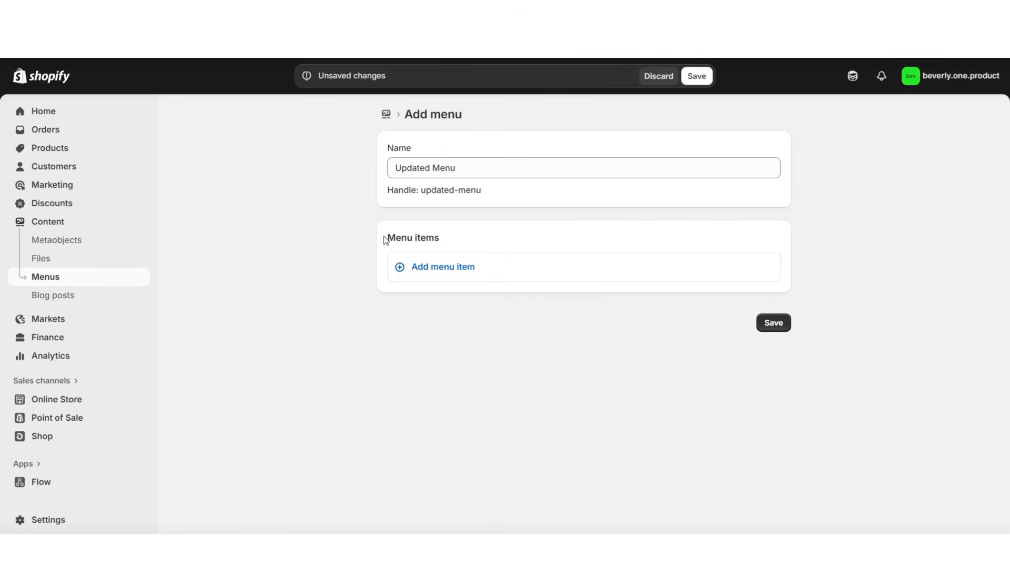
# Step: Add a menu item labelled "Home" that links to the store's home page
pyautogui.click(427, 268)
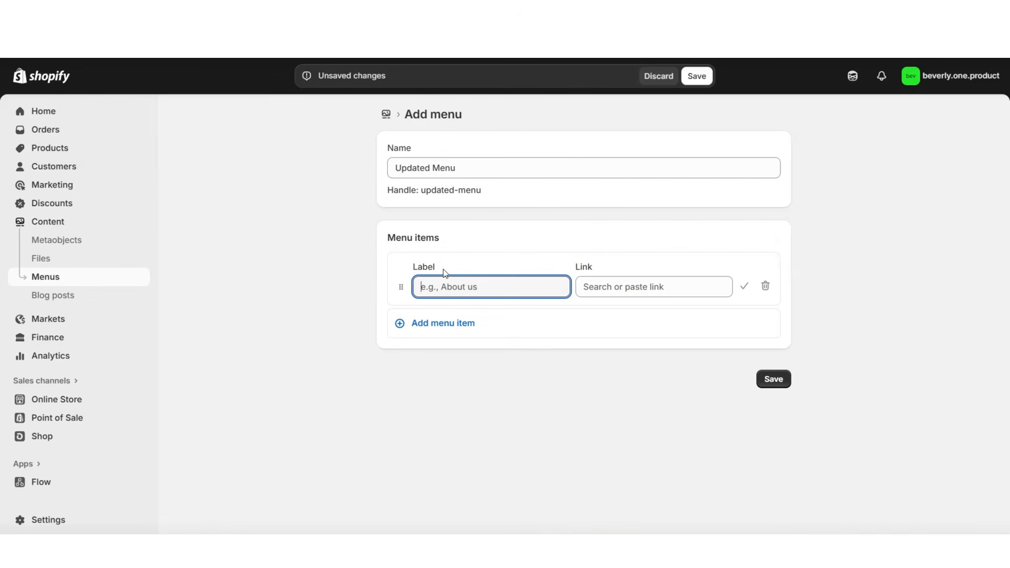
pyautogui.click(599, 284)
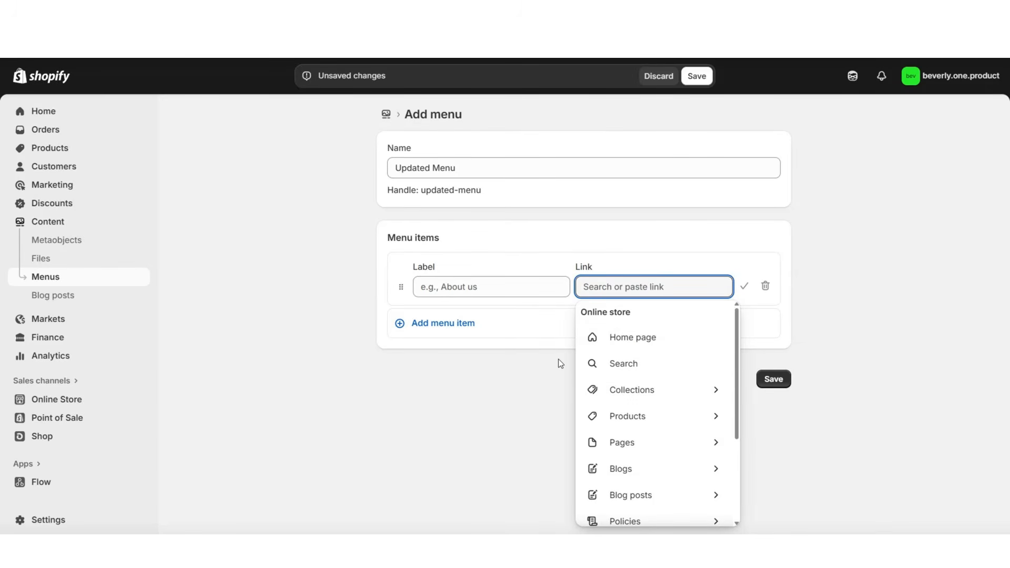
pyautogui.click(615, 342)
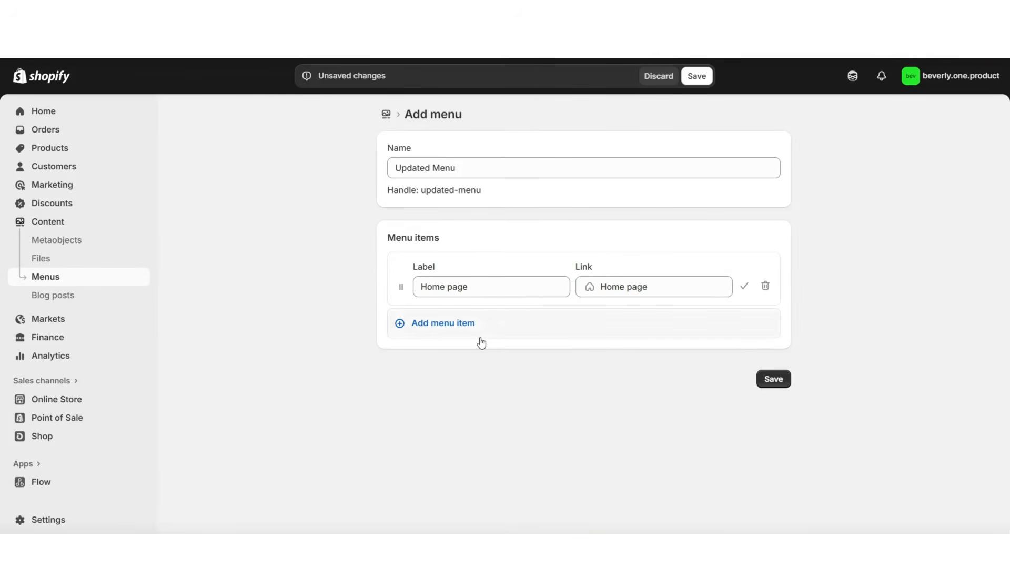
pyautogui.moveTo(470, 289); pyautogui.dragTo(445, 294)
pyautogui.press('BackSpace')
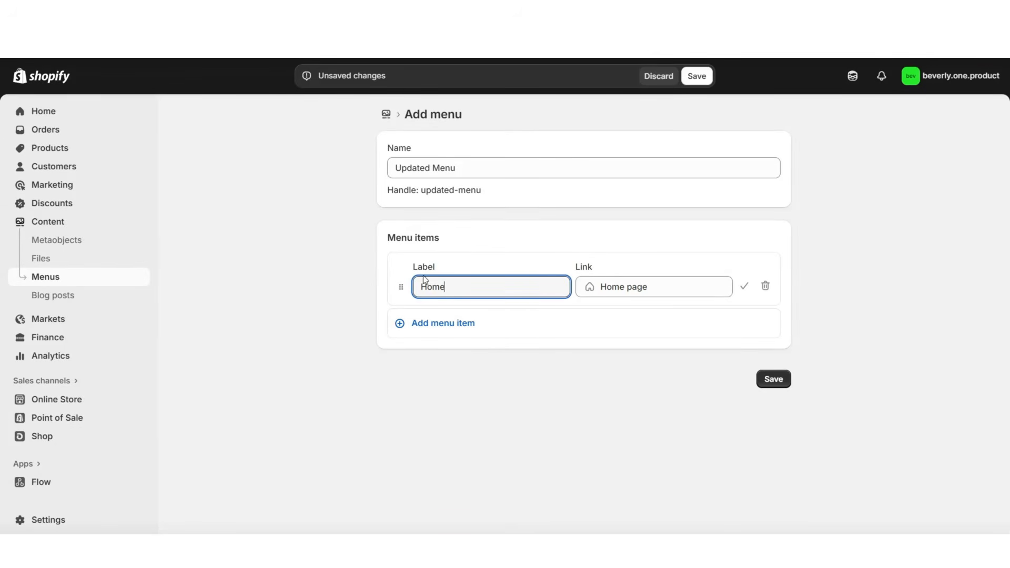
pyautogui.click(743, 289)
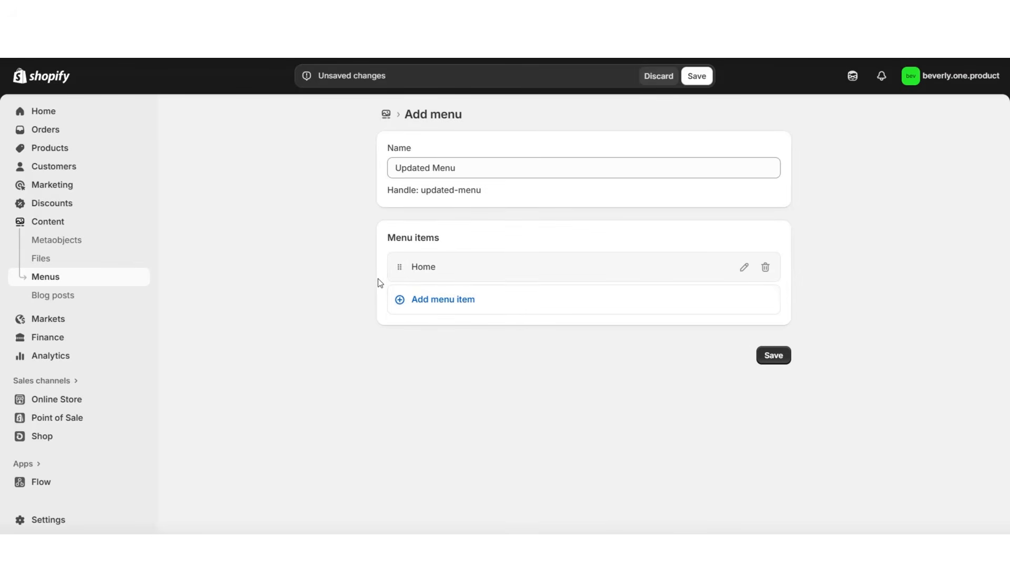
# Step: Add a menu item labelled "Wireless Headphones" that links to the second Example Product Title product, the one with variants
pyautogui.click(428, 300)
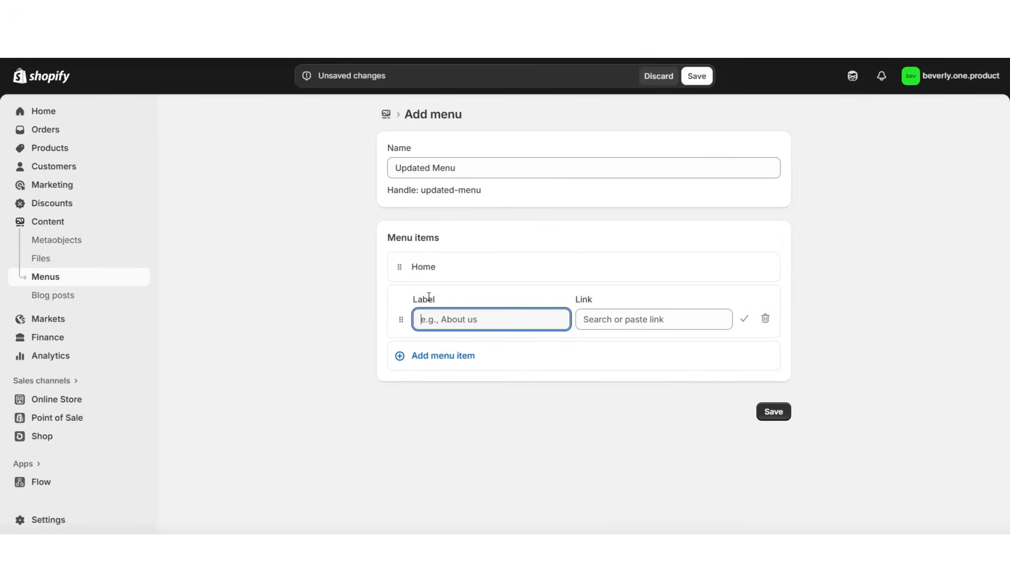
pyautogui.click(603, 319)
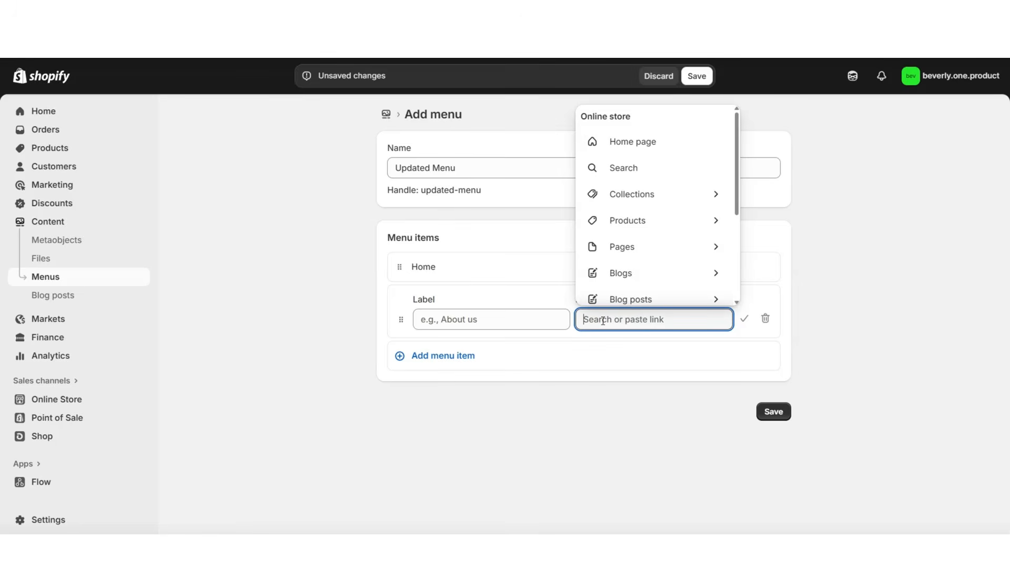
pyautogui.click(627, 221)
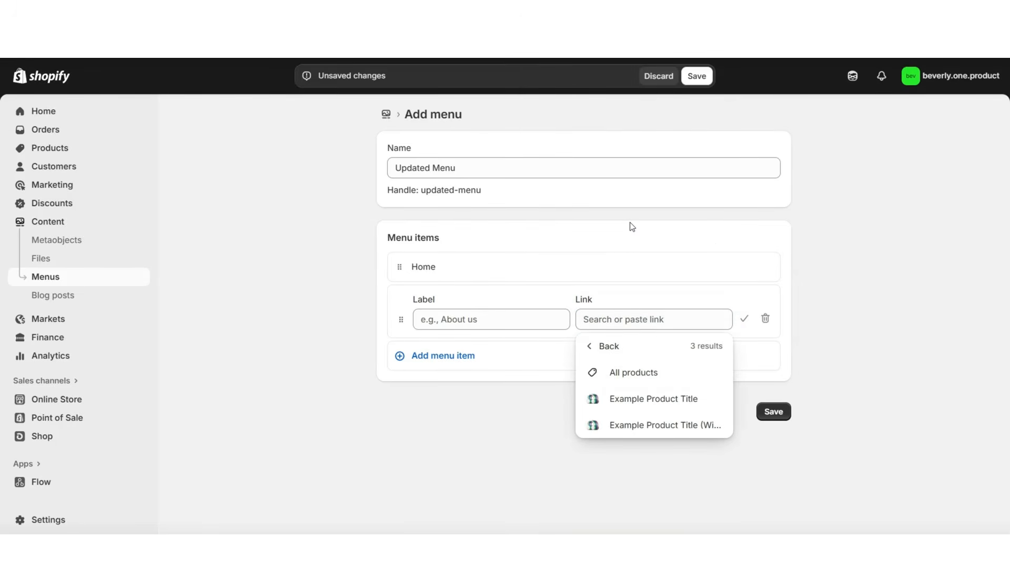
pyautogui.click(600, 426)
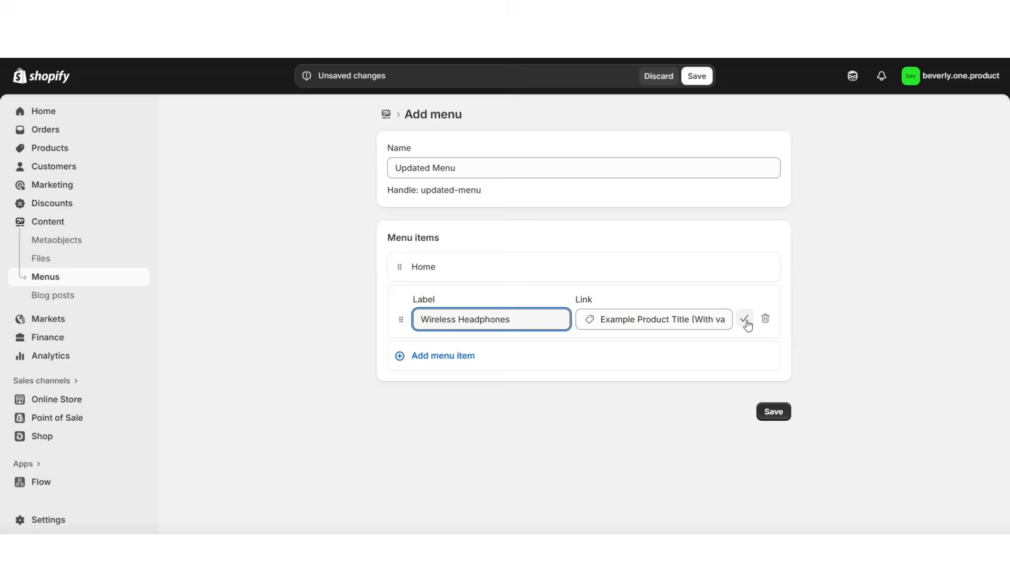
pyautogui.click(745, 320)
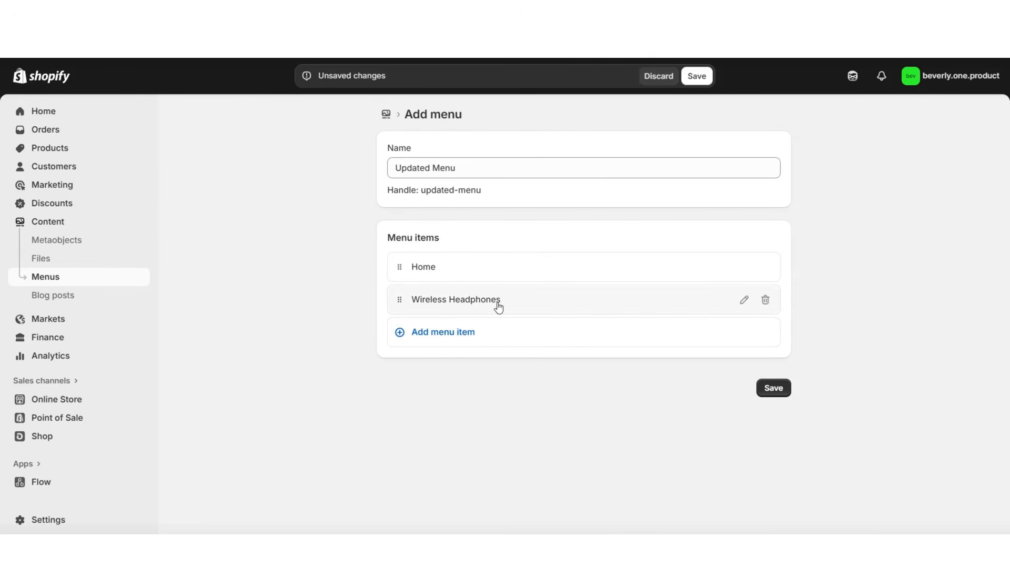
# Step: Add two more menu items, "About Our Brand" linked to a store page and "BLOG"
pyautogui.click(526, 337)
pyautogui.click(609, 355)
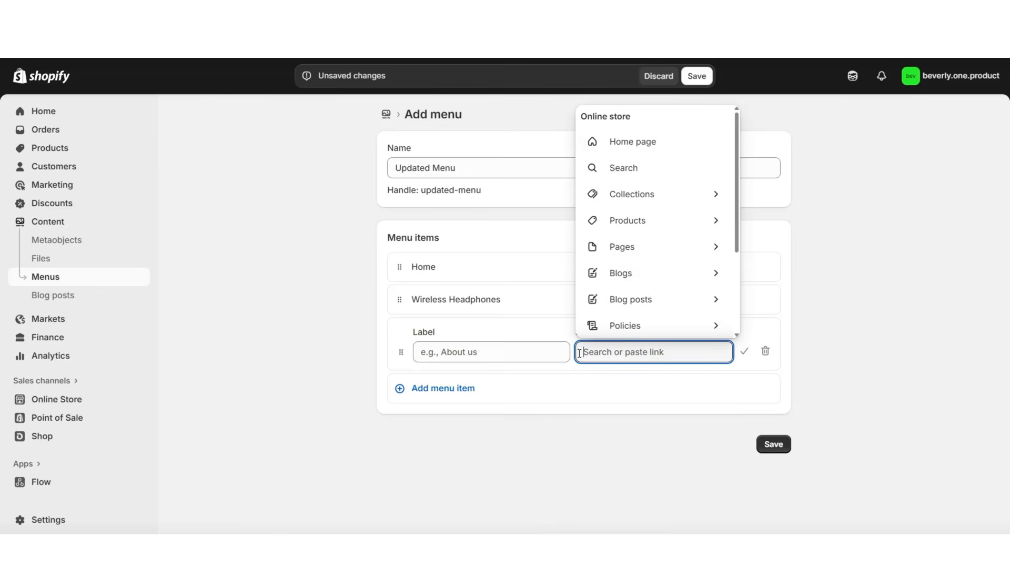
pyautogui.click(630, 254)
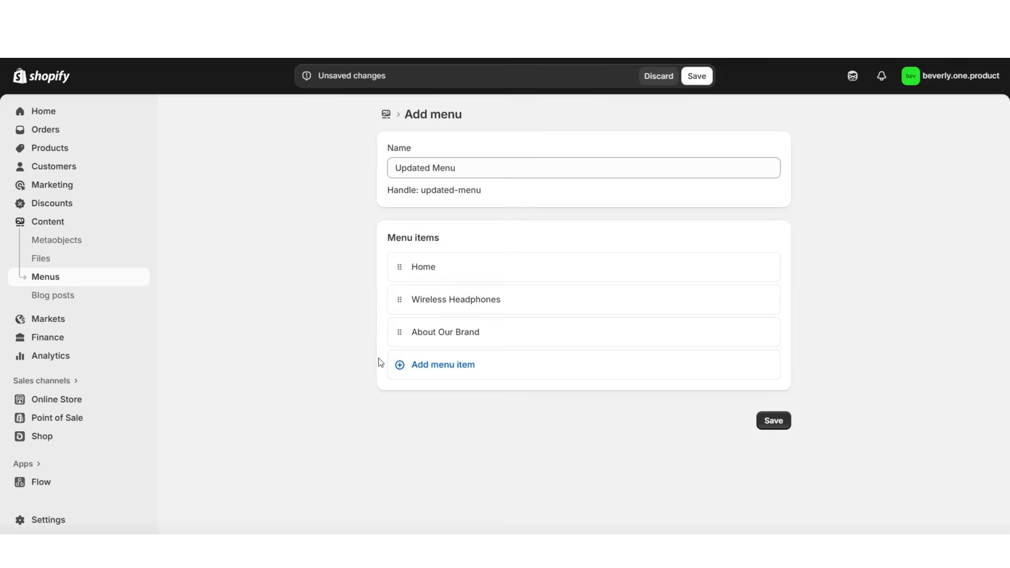
pyautogui.click(428, 365)
pyautogui.click(602, 382)
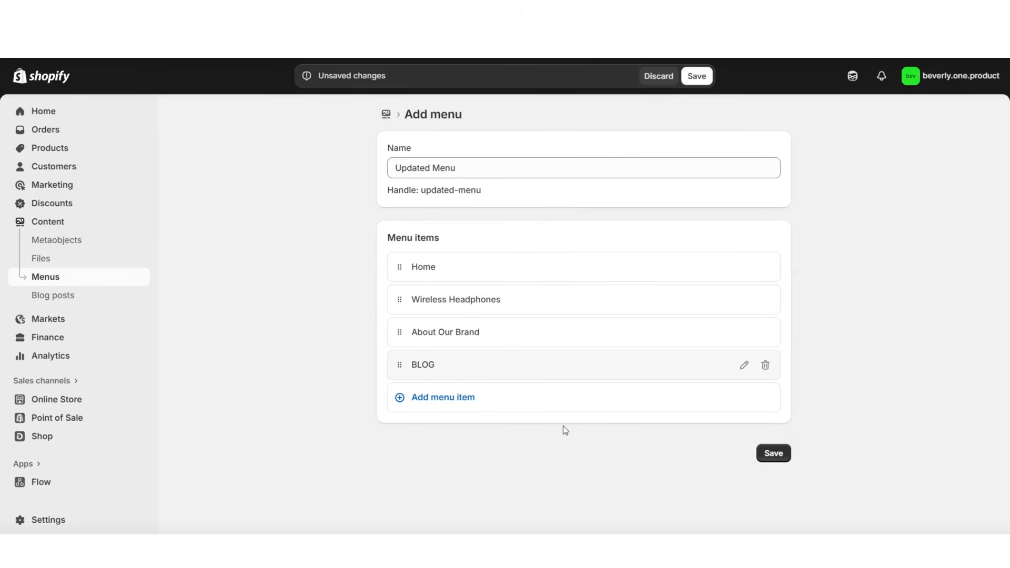
# Step: Add the menu items "Contact" and "Policies", completing the list, and save the menu
pyautogui.click(469, 400)
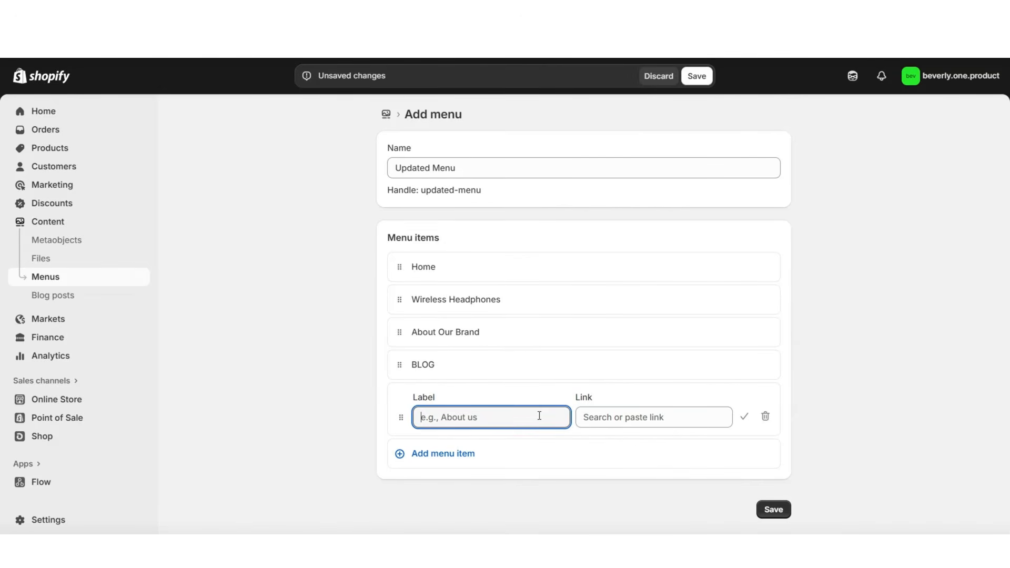
pyautogui.click(589, 417)
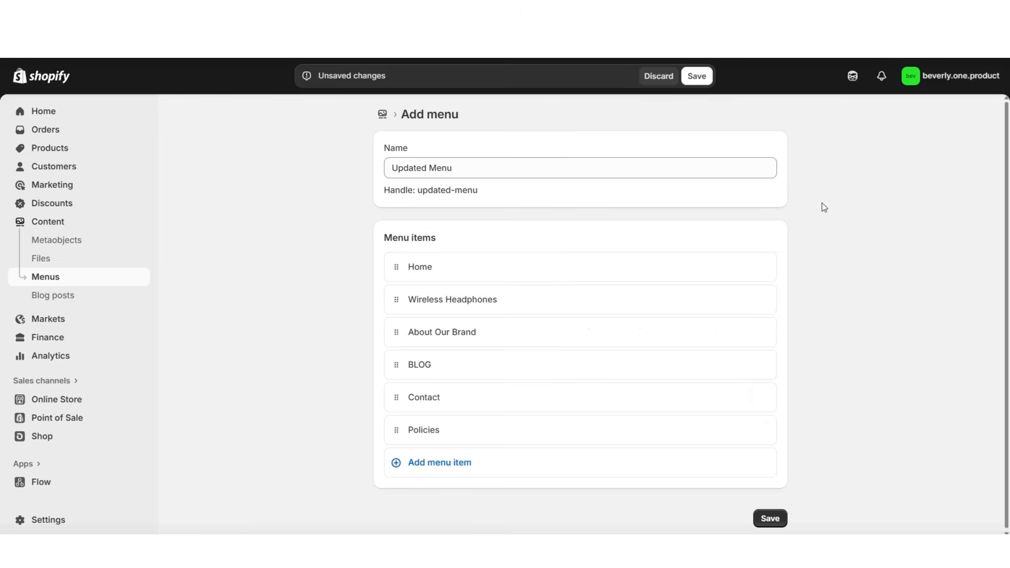
pyautogui.click(695, 77)
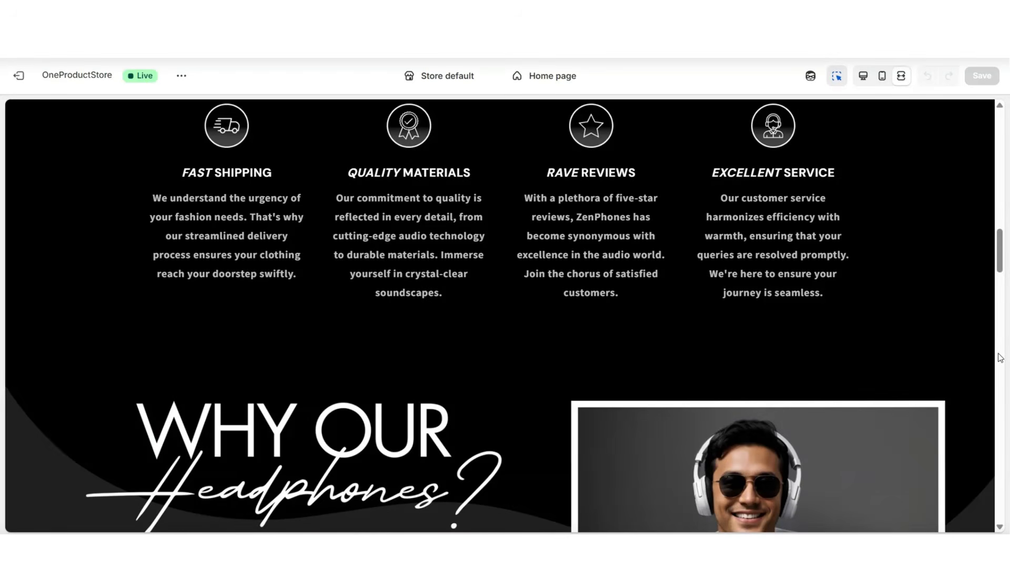
# Step: Replace the store header's current menu with Updated Menu
pyautogui.scroll(15, 999, 358)
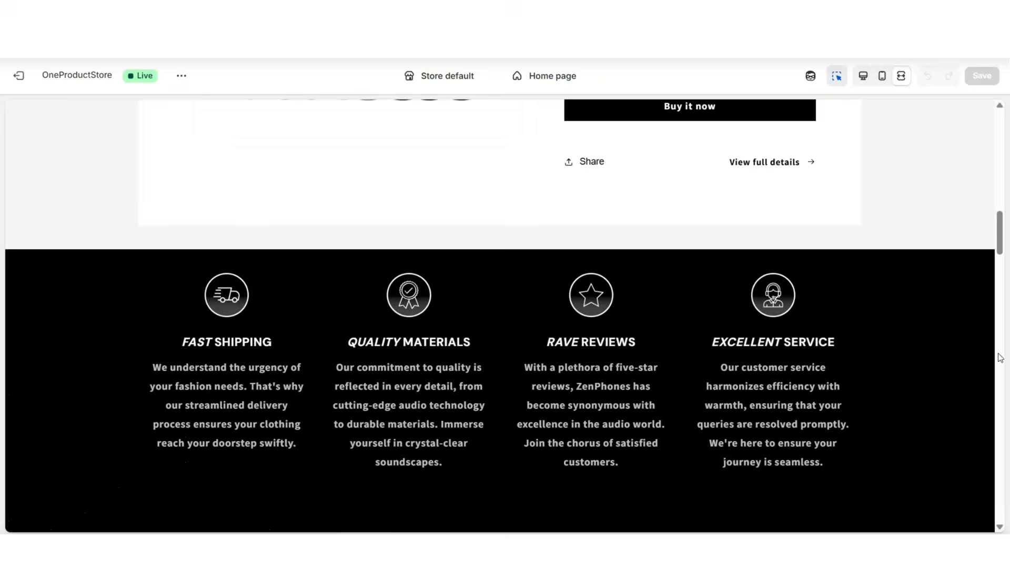
pyautogui.scroll(2, 999, 357)
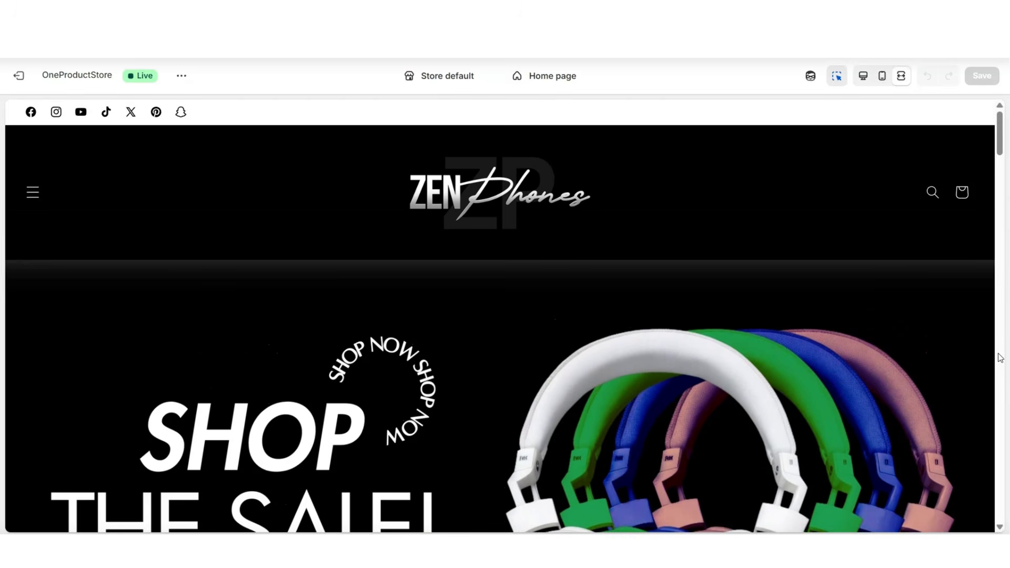
pyautogui.click(338, 203)
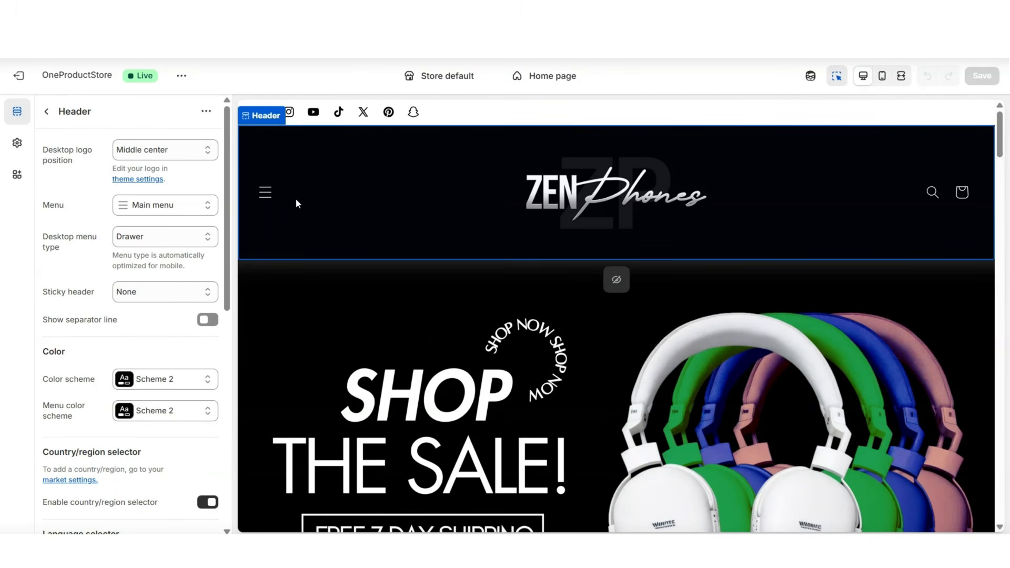
pyautogui.click(144, 209)
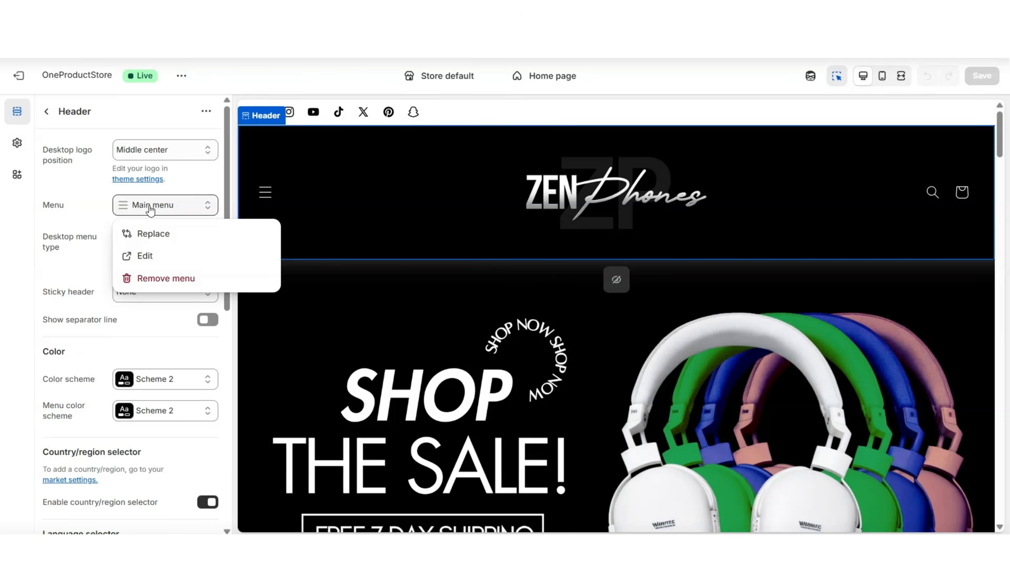
pyautogui.click(151, 235)
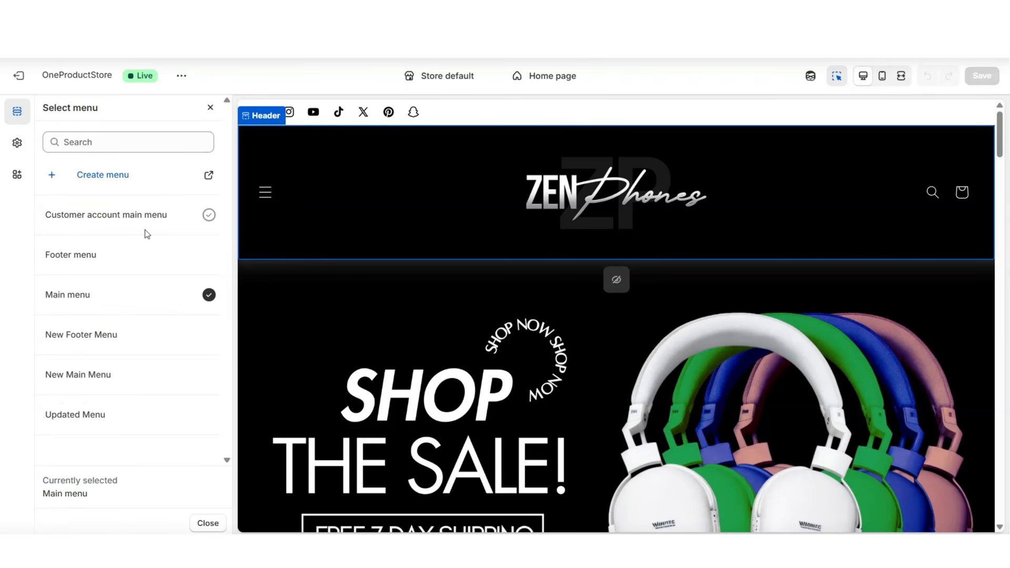
pyautogui.click(203, 416)
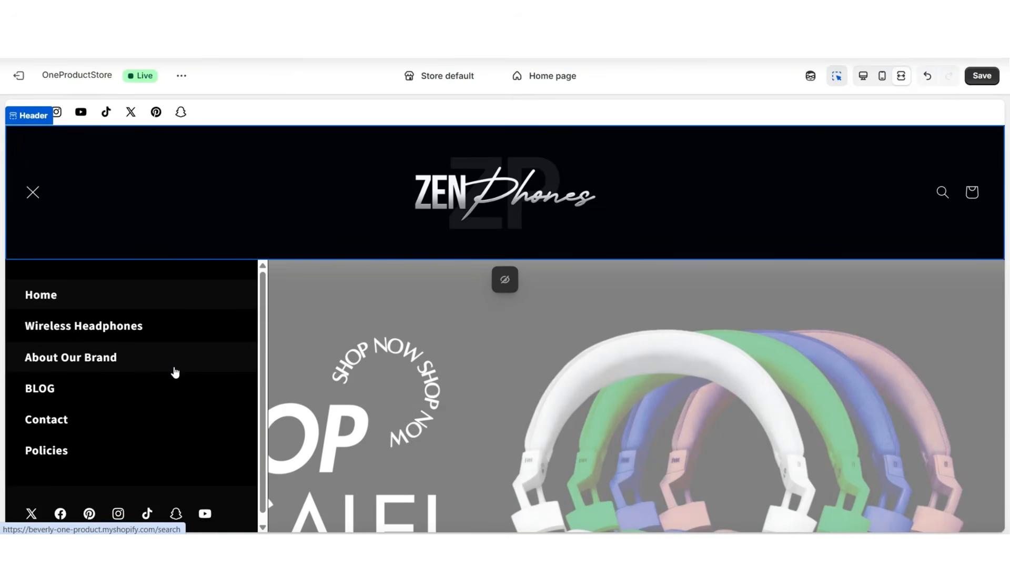
pyautogui.scroll(-1, 169, 381)
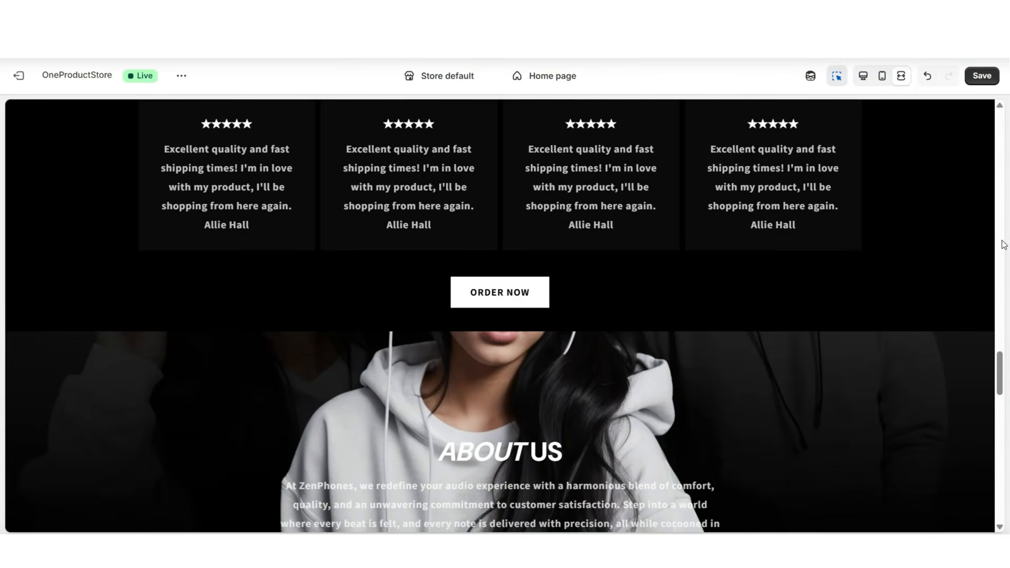
pyautogui.scroll(5, 1004, 244)
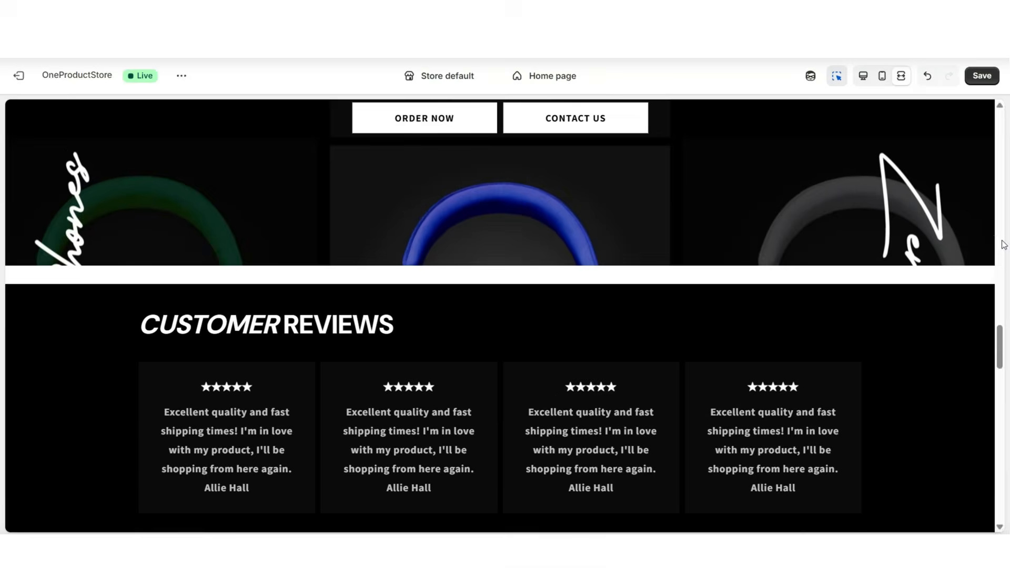
pyautogui.scroll(3, 1004, 244)
pyautogui.scroll(3, 1004, 245)
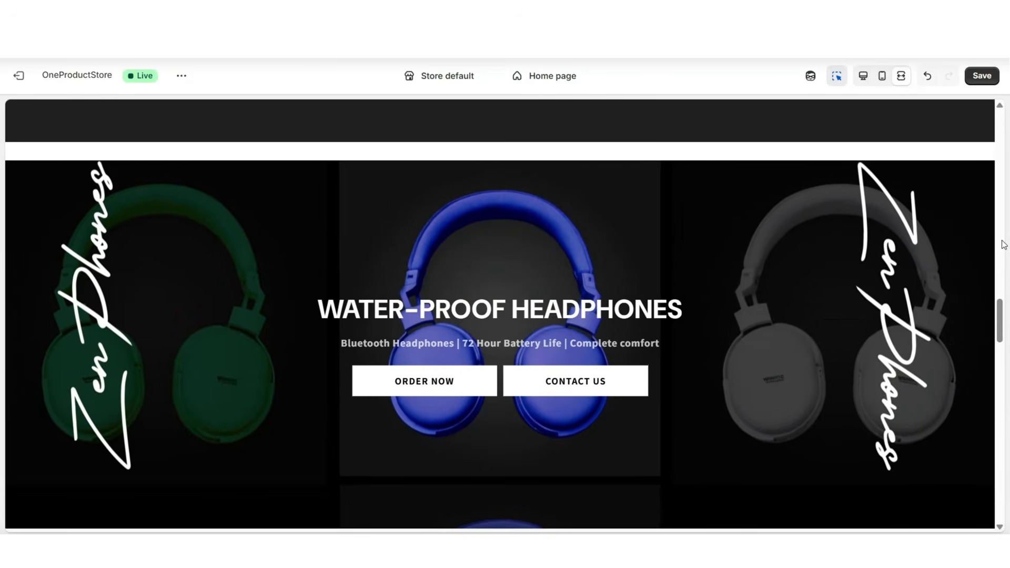
pyautogui.scroll(3, 1004, 245)
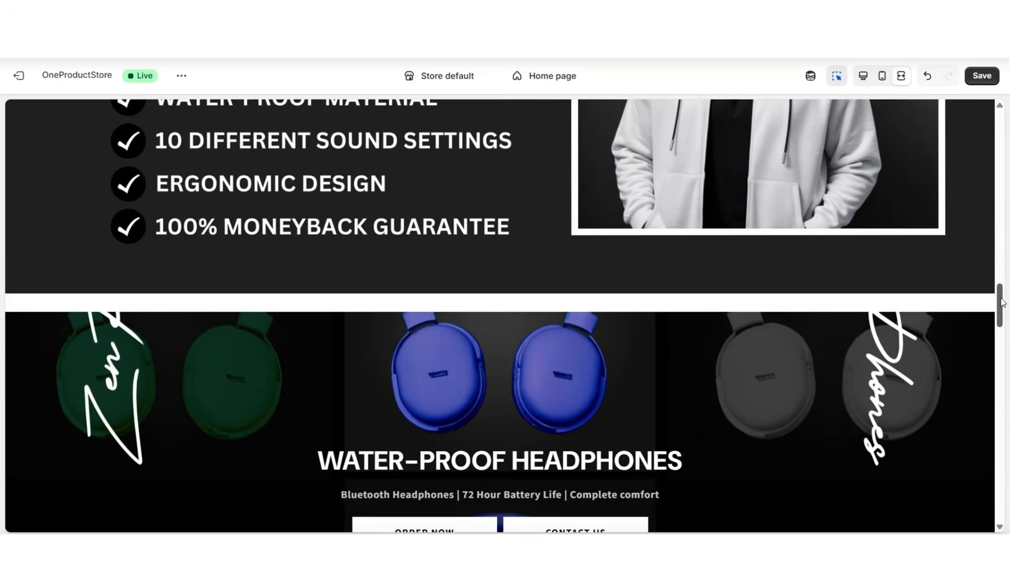
pyautogui.scroll(2, 1002, 302)
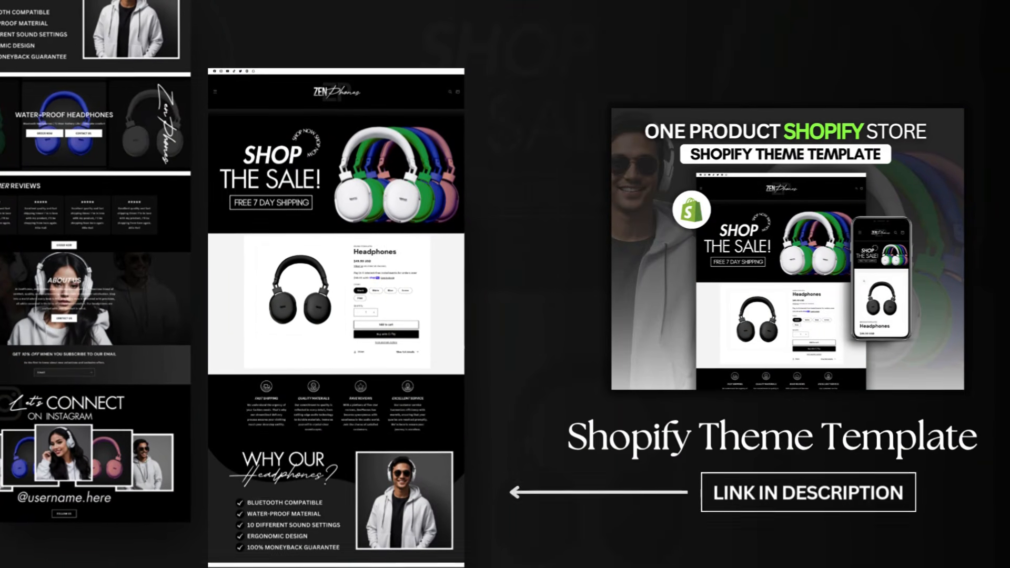
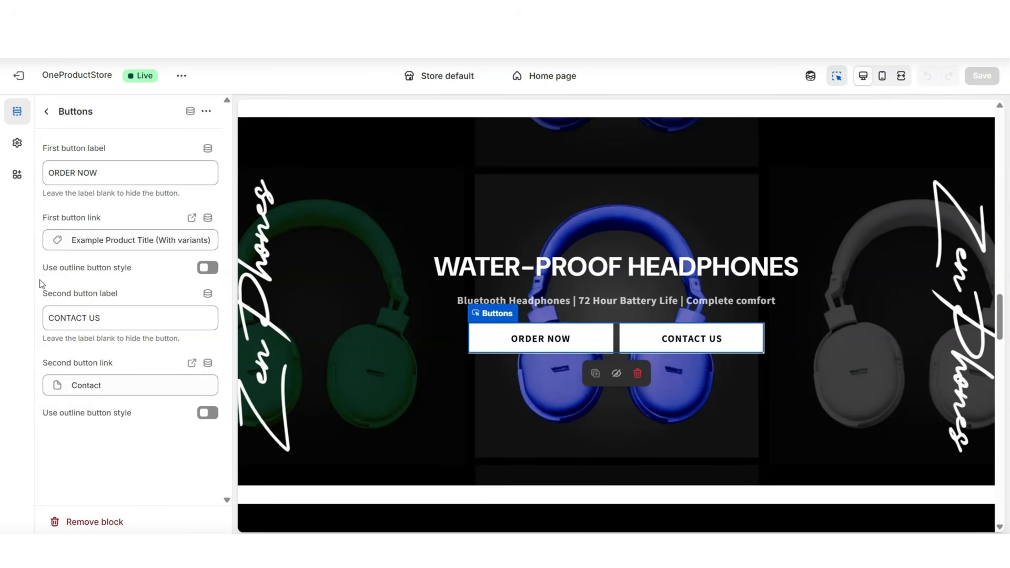
# Step: View the available link destination types for the first and second buttons of the Water-Proof Headphones banner
pyautogui.click(98, 243)
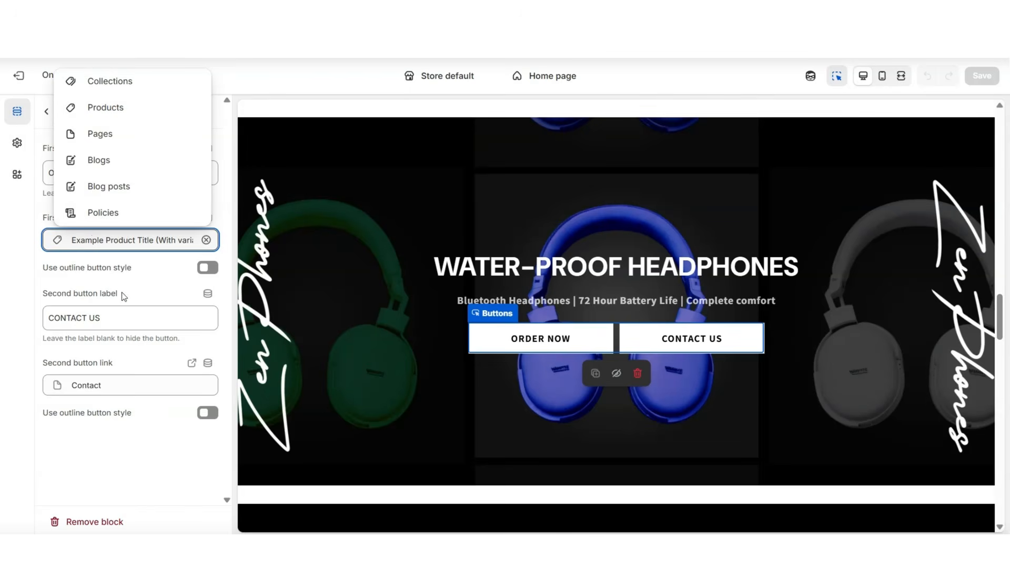
pyautogui.click(112, 385)
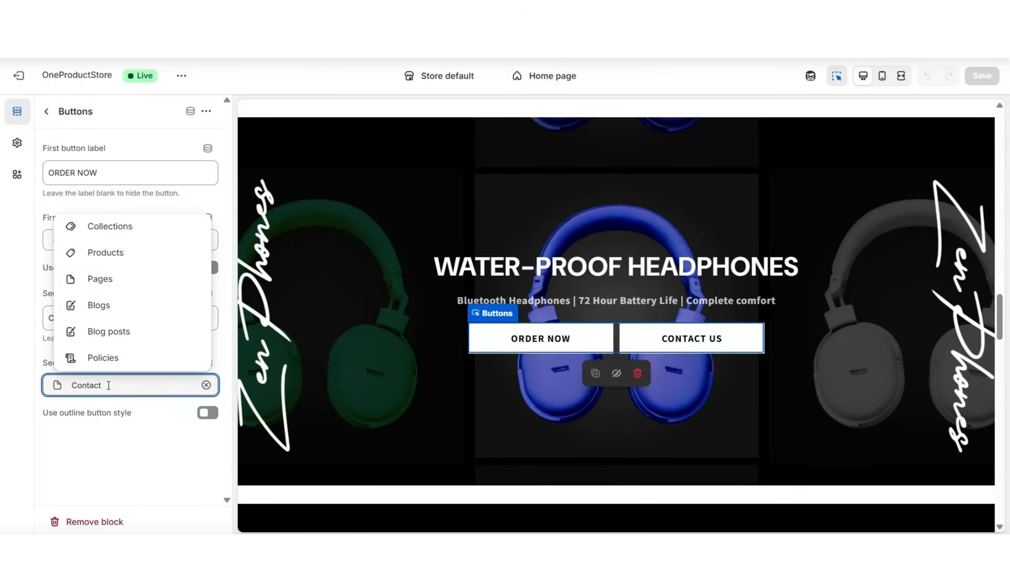
pyautogui.click(225, 347)
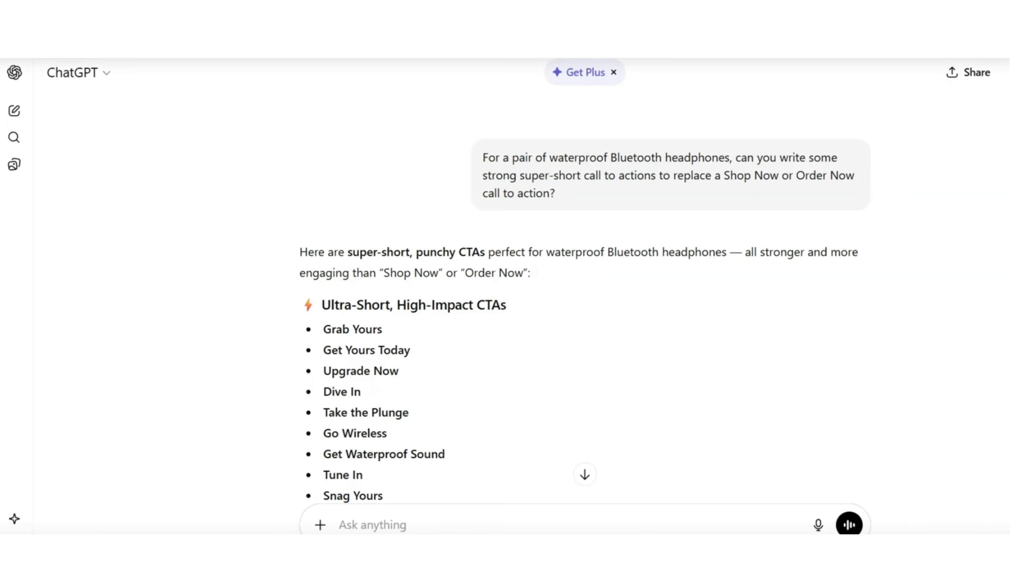
# Step: Switch to the ChatGPT conversation and examine its suggested short call-to-action texts for waterproof Bluetooth headphones
pyautogui.scroll(-3, 494, 275)
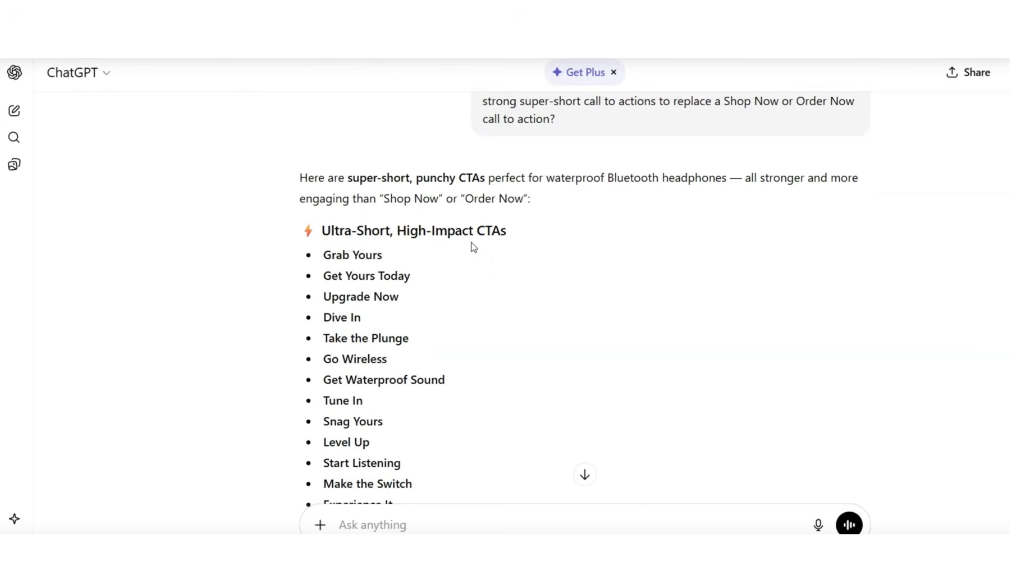
pyautogui.scroll(-2, 389, 400)
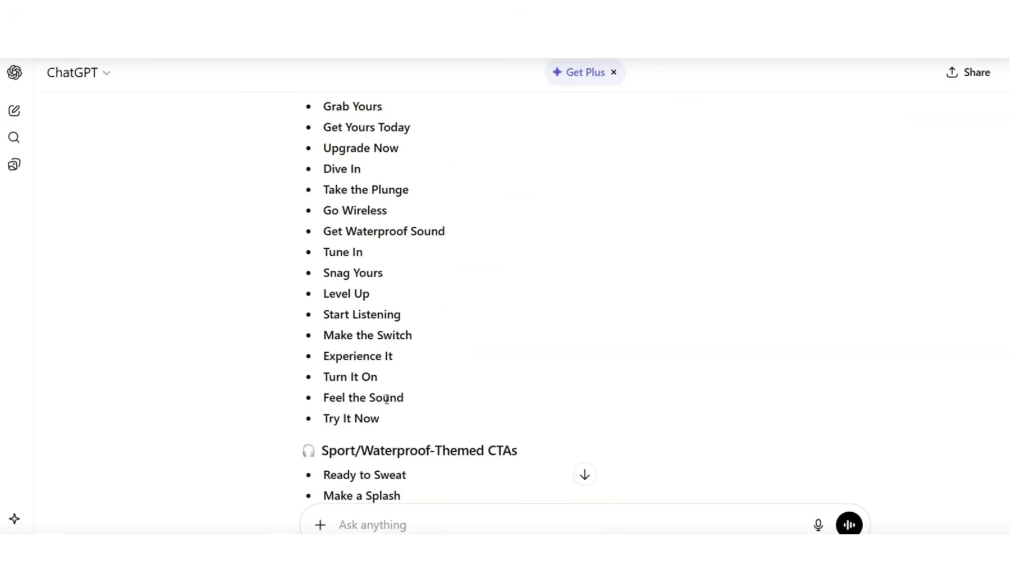
pyautogui.scroll(2, 363, 416)
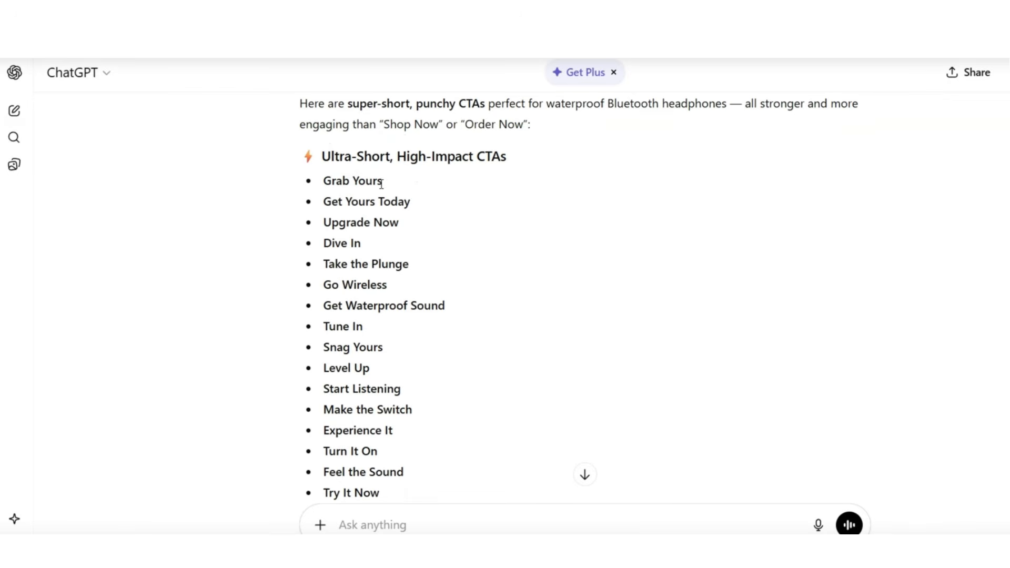
pyautogui.scroll(-3, 416, 252)
pyautogui.scroll(-3, 428, 239)
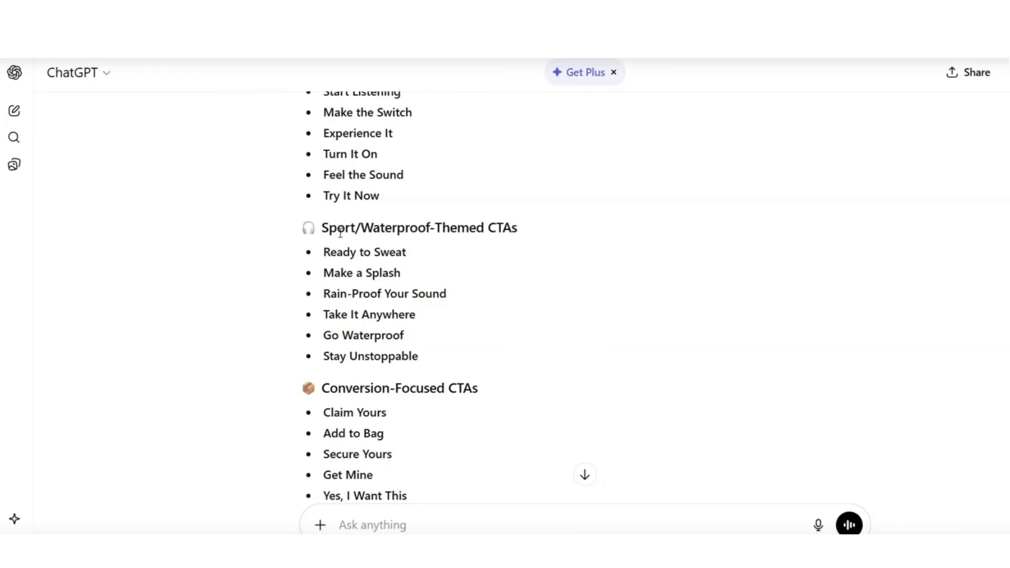
pyautogui.scroll(-2, 402, 284)
pyautogui.scroll(-2, 369, 273)
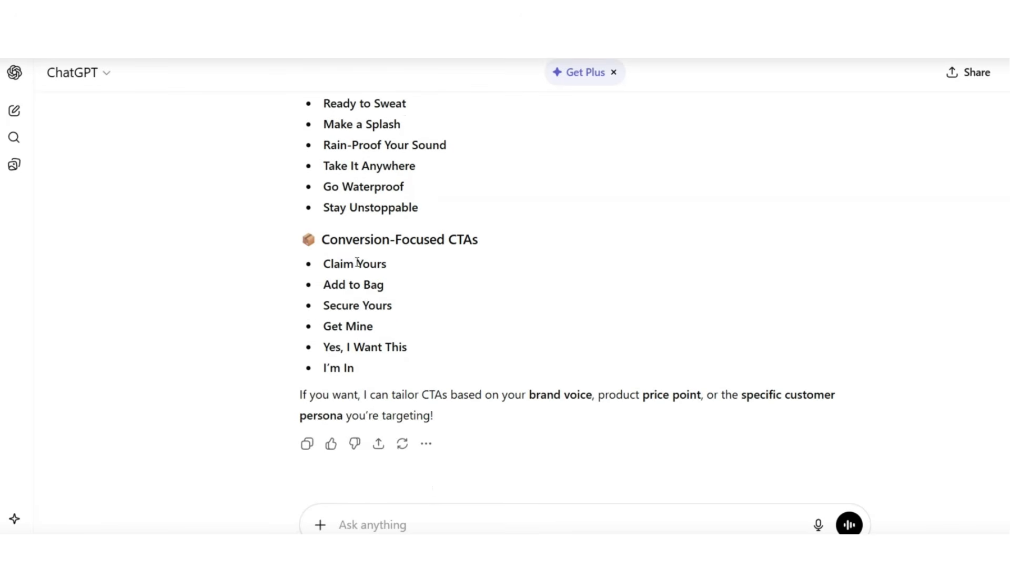
pyautogui.scroll(10, 459, 284)
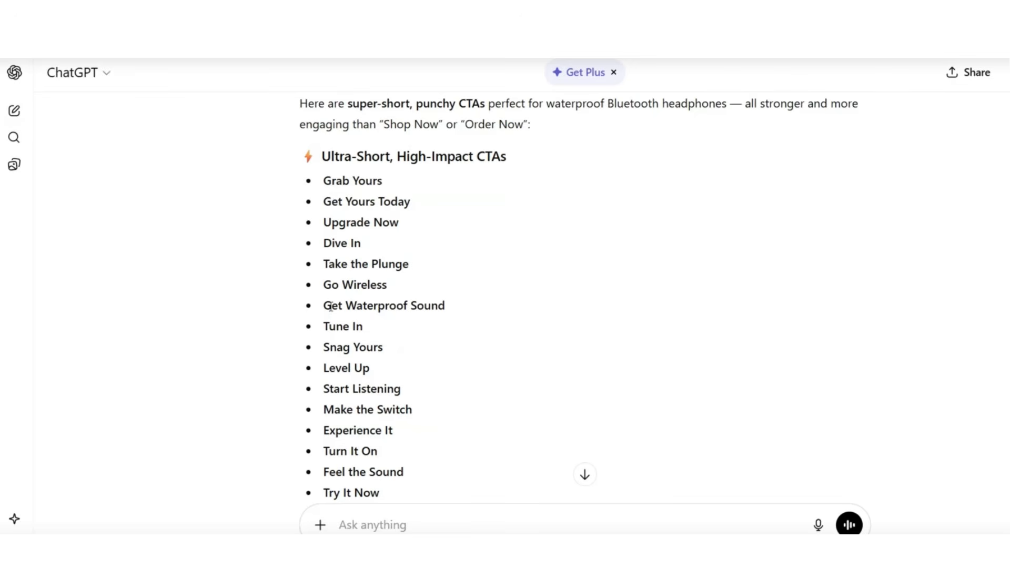
pyautogui.scroll(-1, 402, 305)
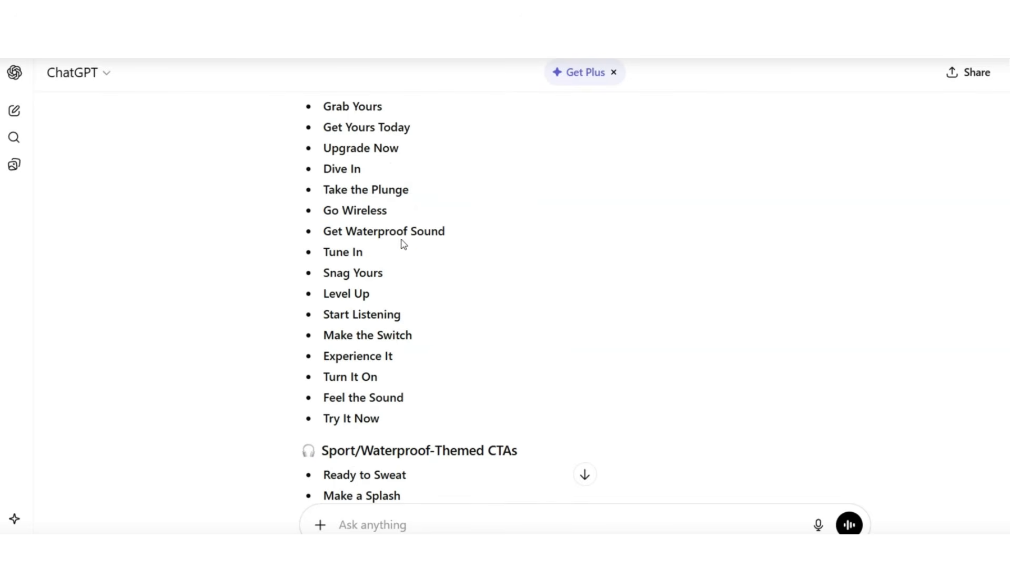
pyautogui.scroll(-5, 355, 421)
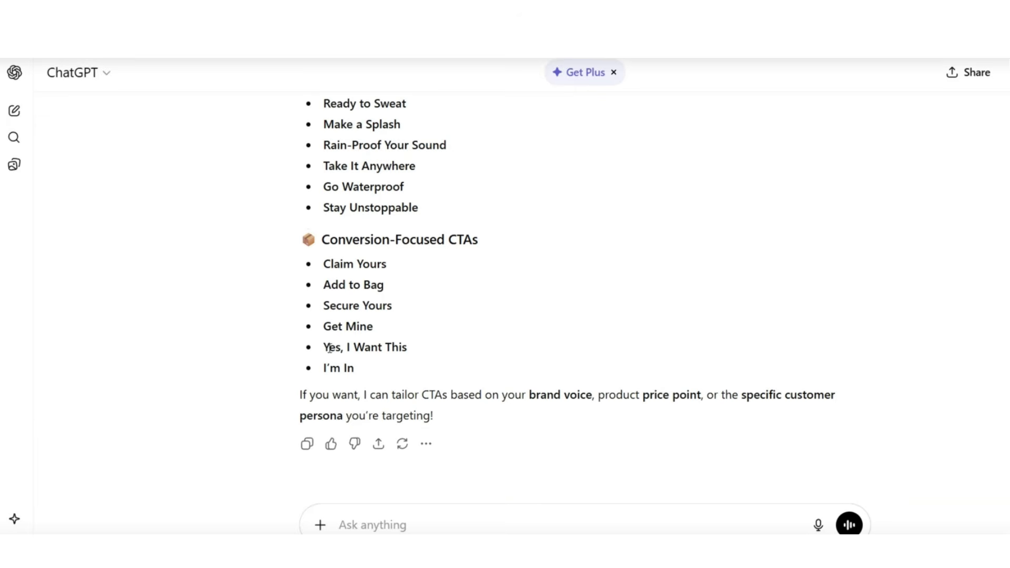
# Step: Copy "Yes, I Want This" from the ChatGPT reply and make the Shopify banner's first button label read "YES, I WANT THIS!"
pyautogui.moveTo(322, 348); pyautogui.dragTo(421, 356)
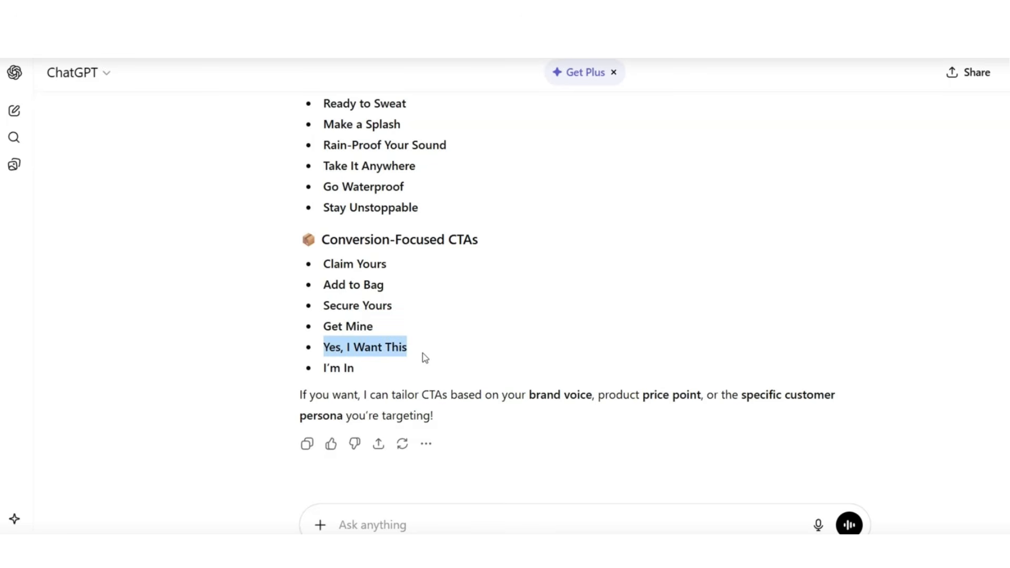
pyautogui.click(391, 364)
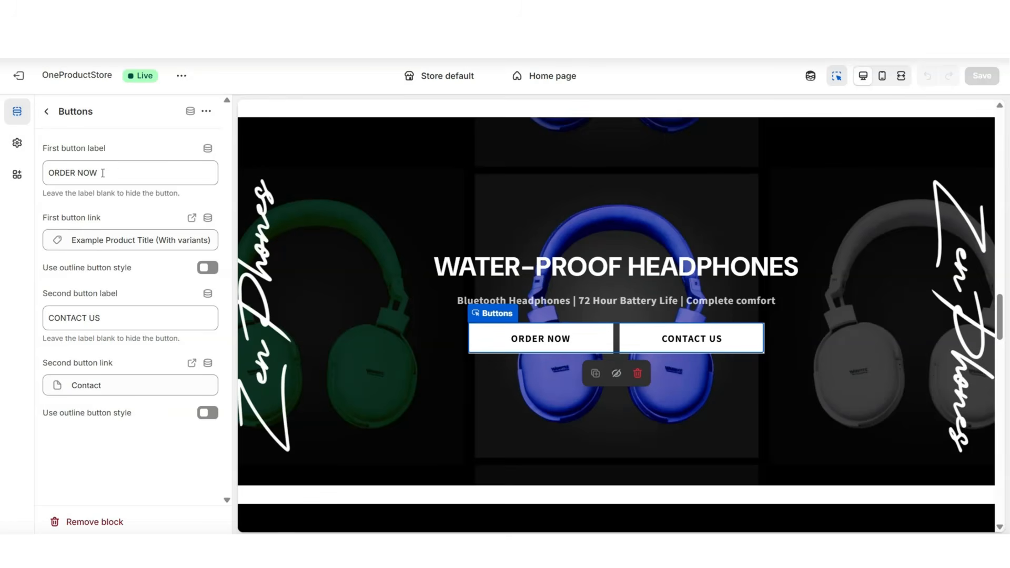
pyautogui.moveTo(103, 173); pyautogui.dragTo(42, 173)
pyautogui.rightClick(63, 172)
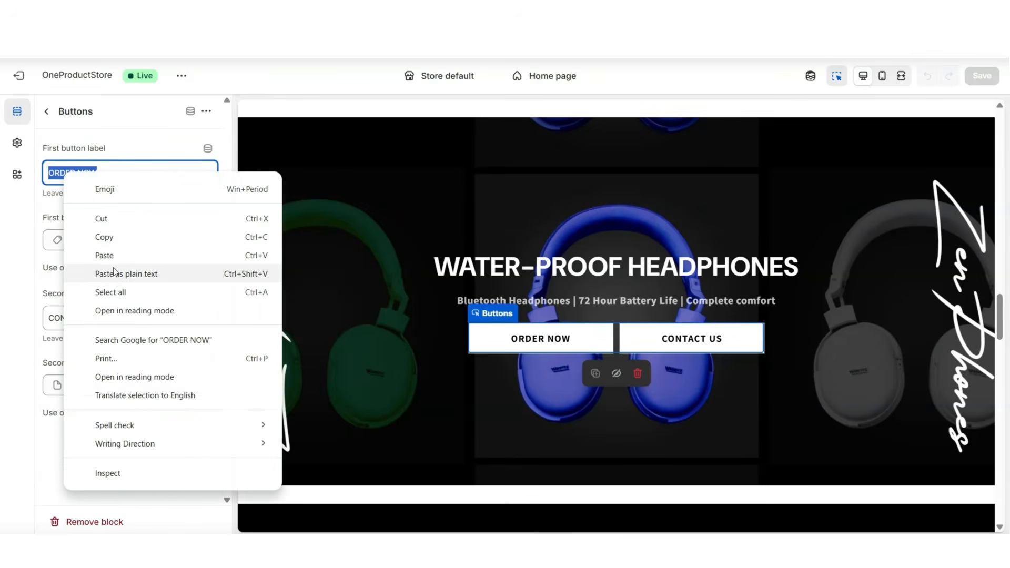
pyautogui.click(108, 255)
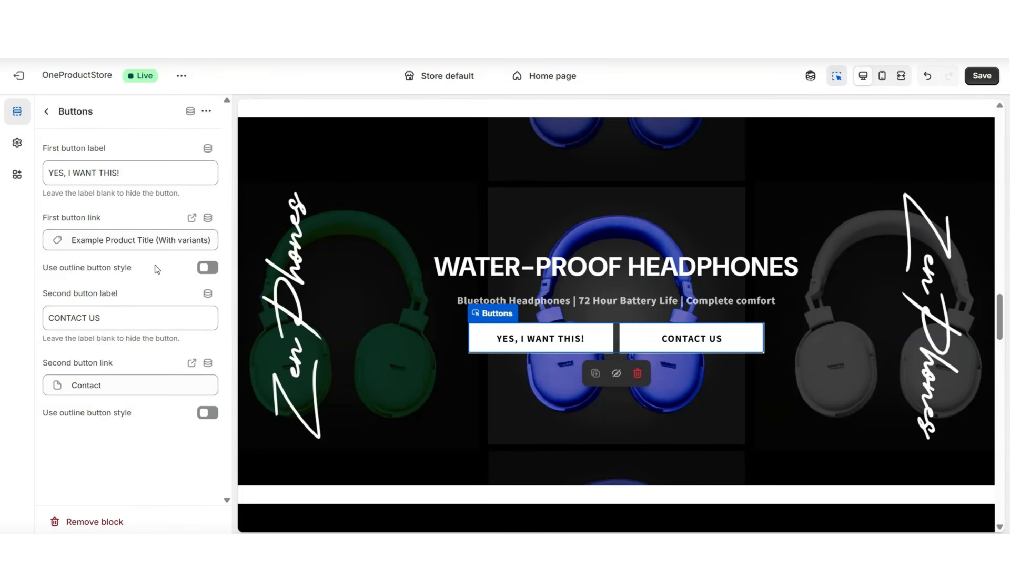
# Step: Try the outline button style on the Water-Proof Headphones banner's first button
pyautogui.click(205, 269)
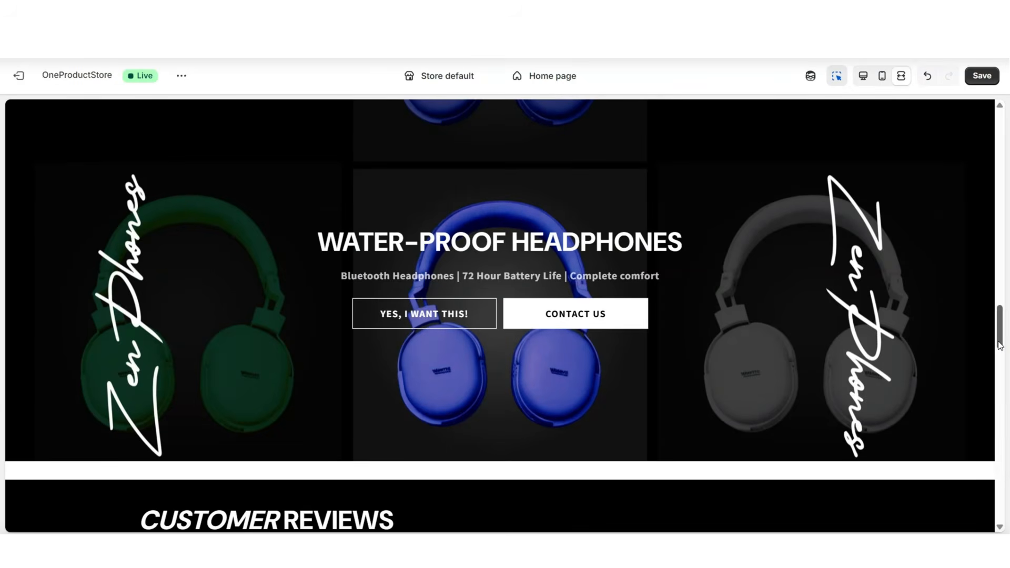
pyautogui.scroll(1, 1000, 345)
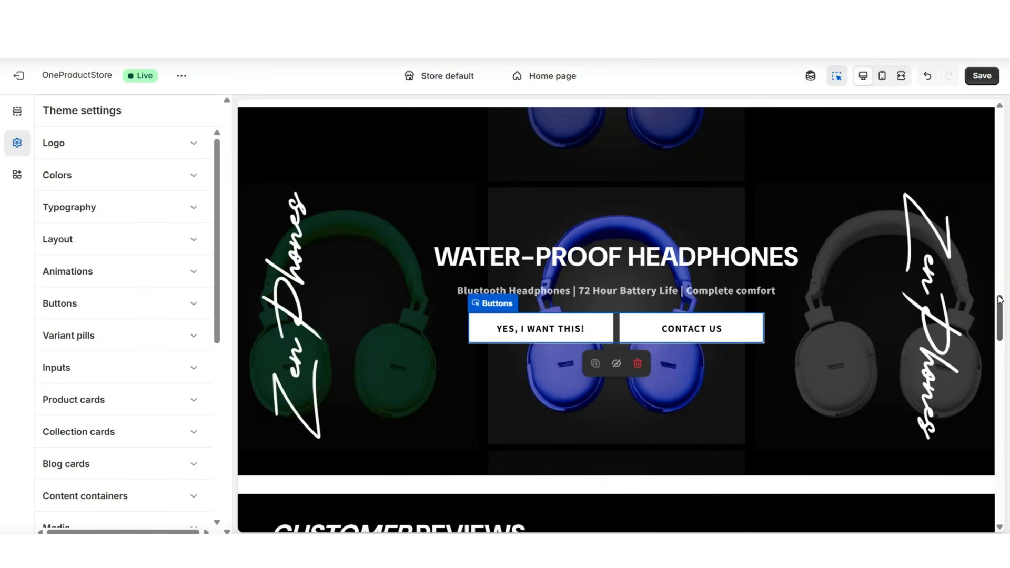
pyautogui.scroll(1, 1001, 299)
pyautogui.scroll(-1, 1000, 300)
# Step: Set the theme-wide button corner radius to 40 px and raise the button shadow opacity to its maximum
pyautogui.click(74, 304)
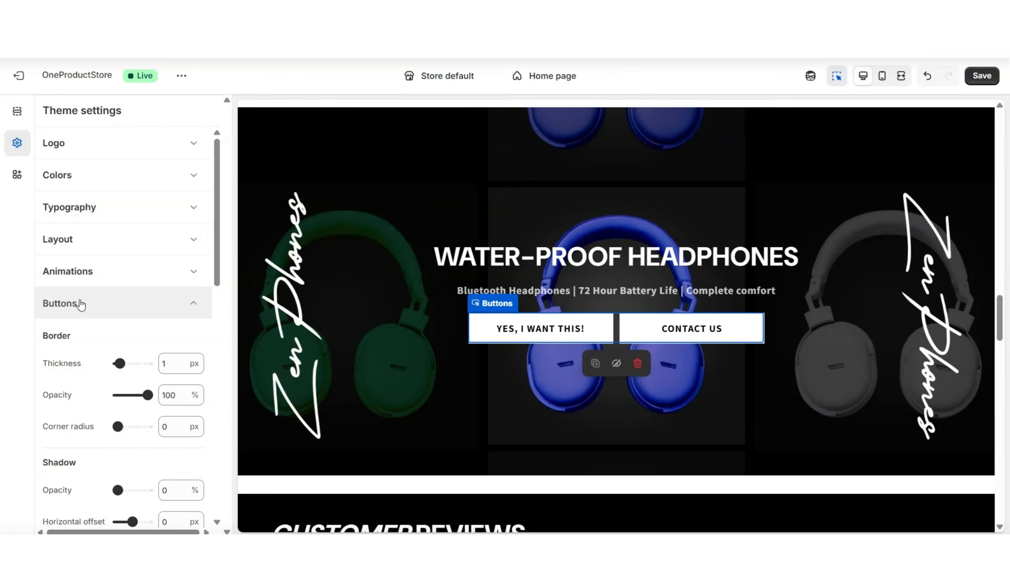
pyautogui.scroll(-3, 63, 233)
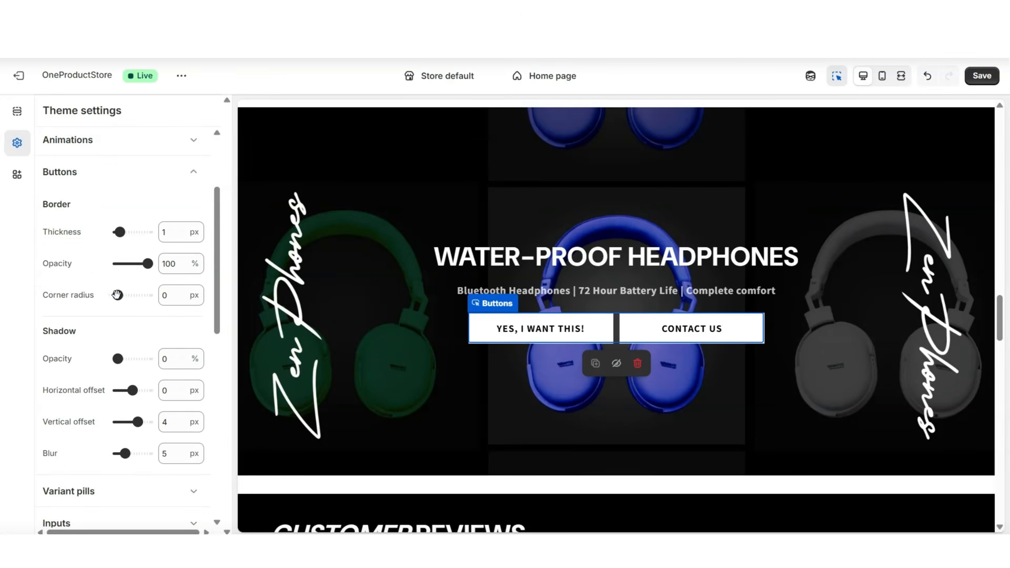
pyautogui.moveTo(118, 295); pyautogui.dragTo(148, 295)
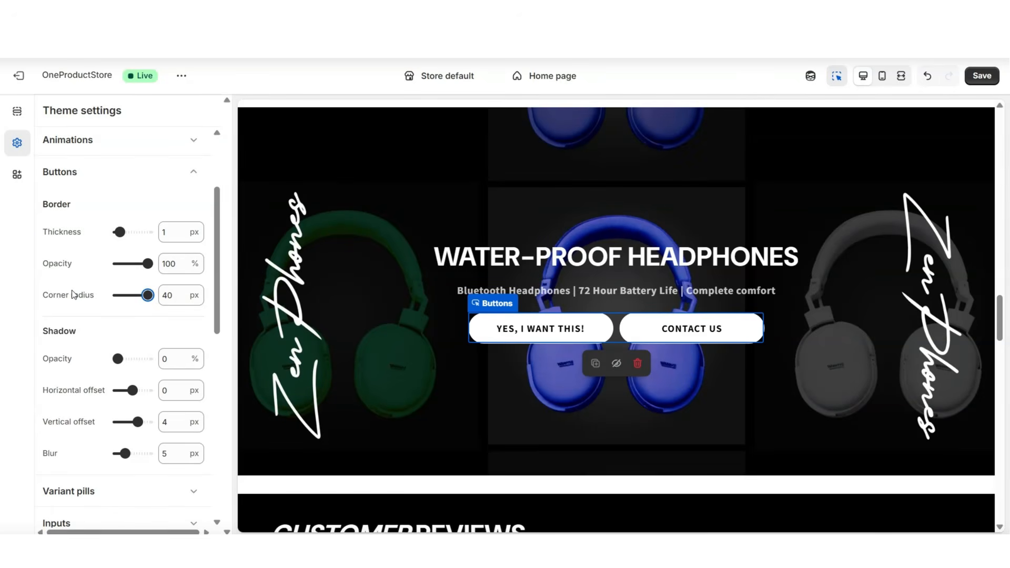
pyautogui.scroll(-1, 76, 288)
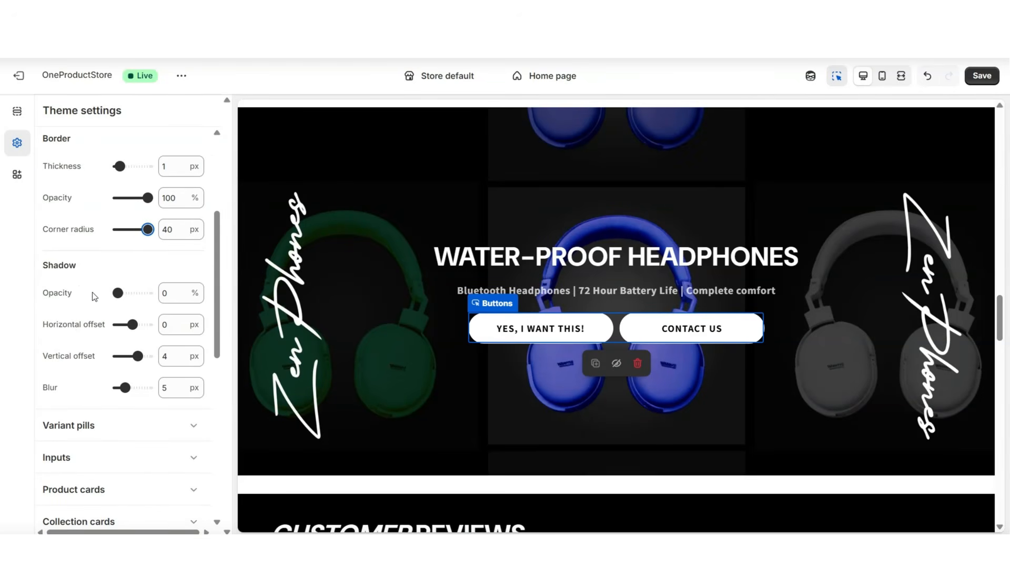
pyautogui.moveTo(118, 293); pyautogui.dragTo(150, 293)
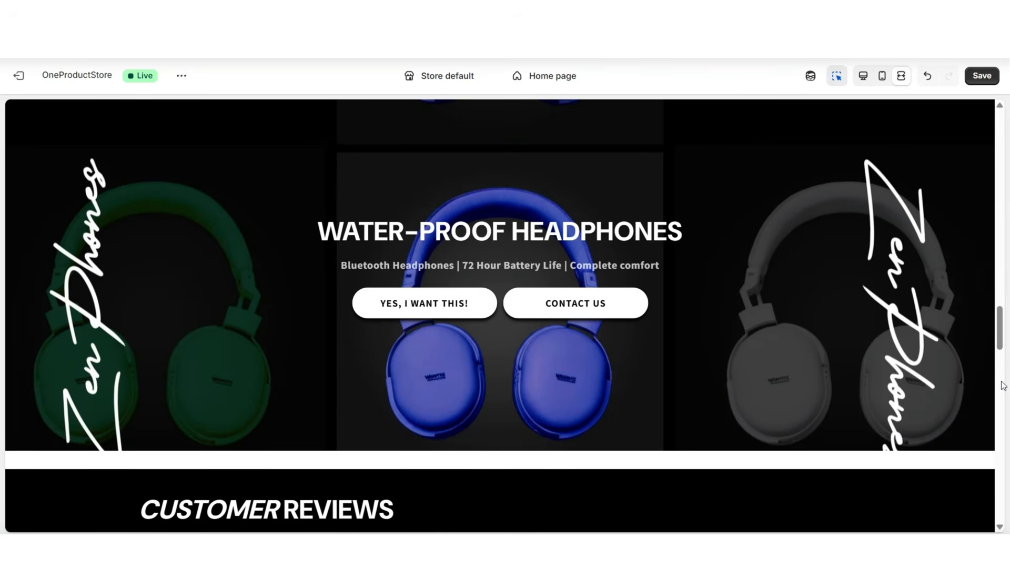
pyautogui.scroll(1, 1004, 386)
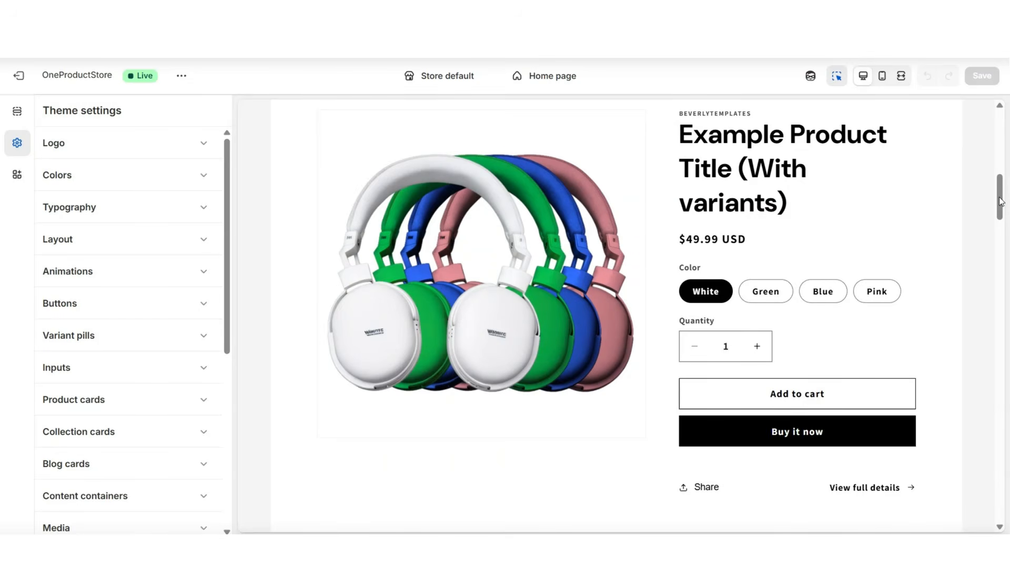
# Step: Add the white example product to the cart in the home page preview and examine how the storefront shows the cart
pyautogui.scroll(-5, 1001, 201)
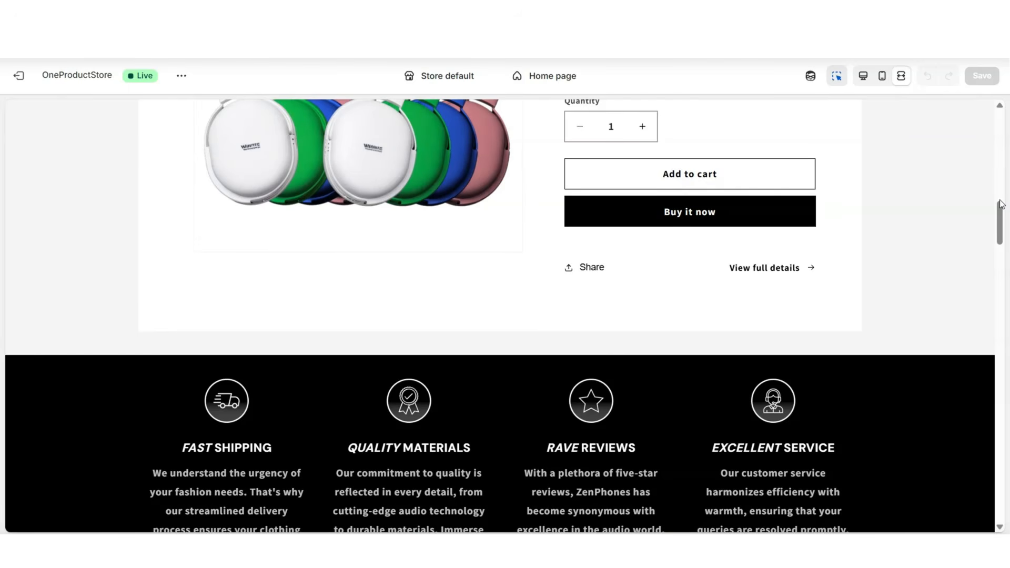
pyautogui.scroll(2, 1002, 204)
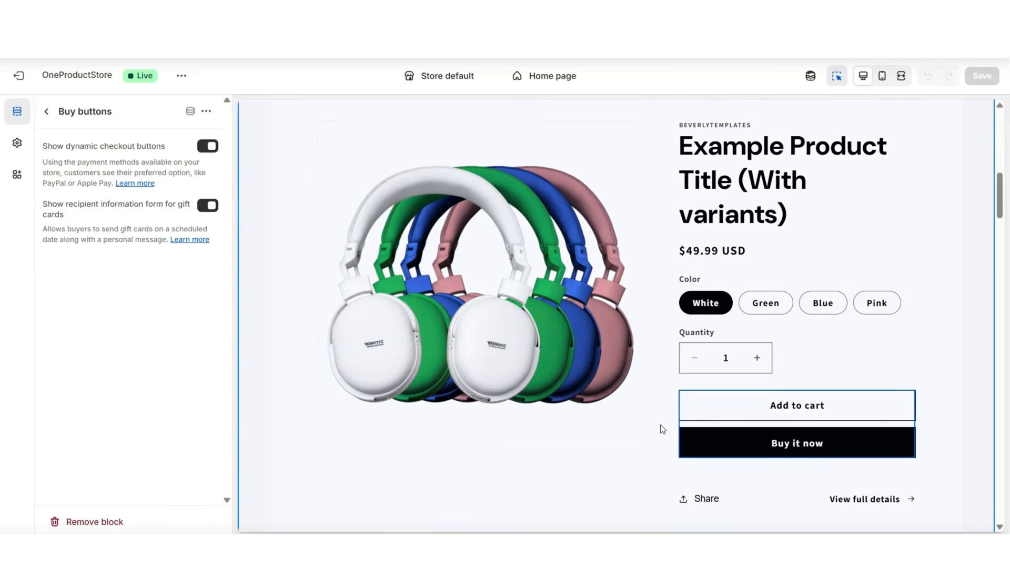
pyautogui.click(697, 405)
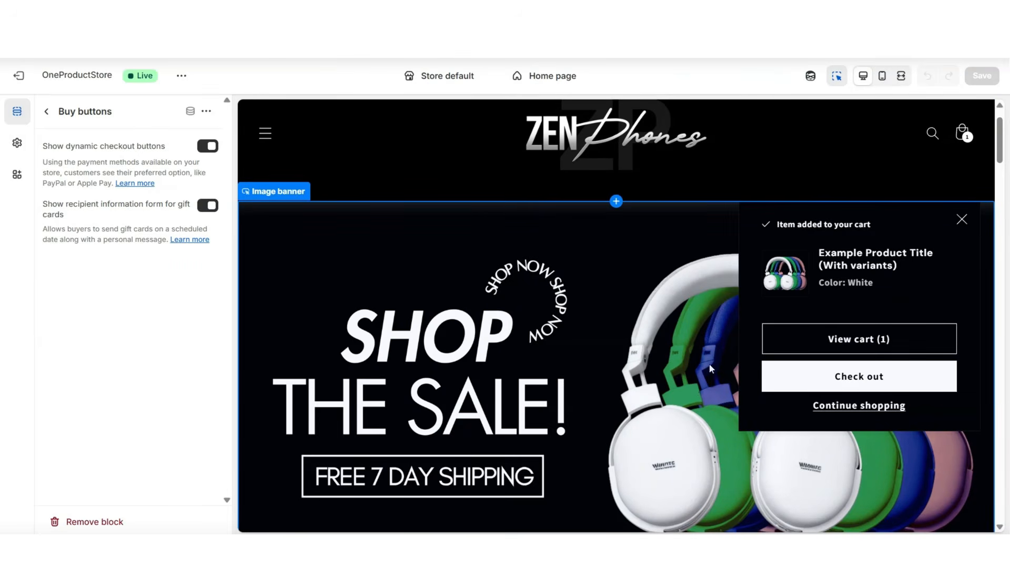
pyautogui.scroll(1, 693, 387)
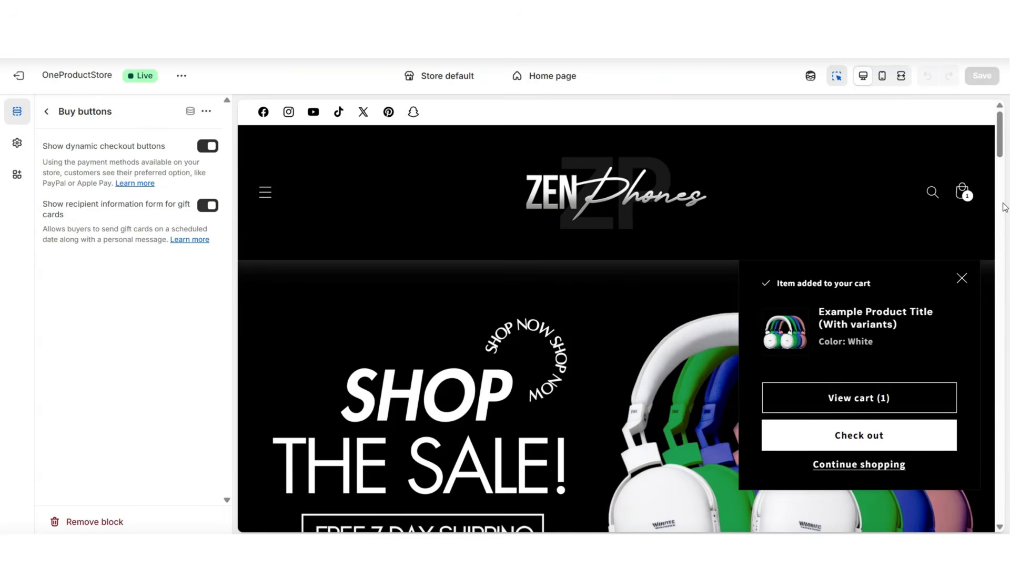
pyautogui.scroll(-2, 1005, 208)
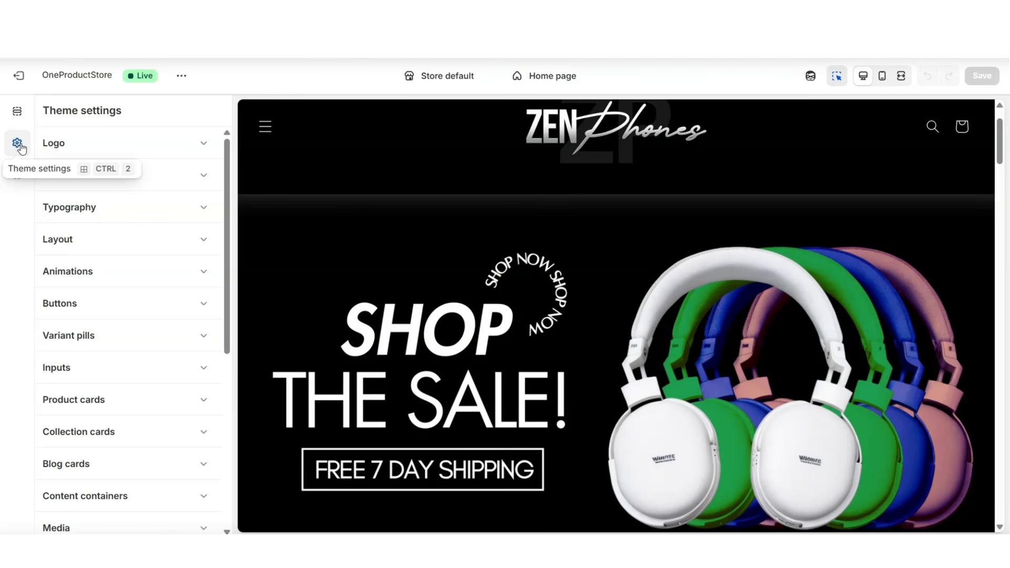
# Step: Try the Drawer cart type in the theme's cart settings and test it by adding the example product to the cart in the preview
pyautogui.scroll(-5, 184, 466)
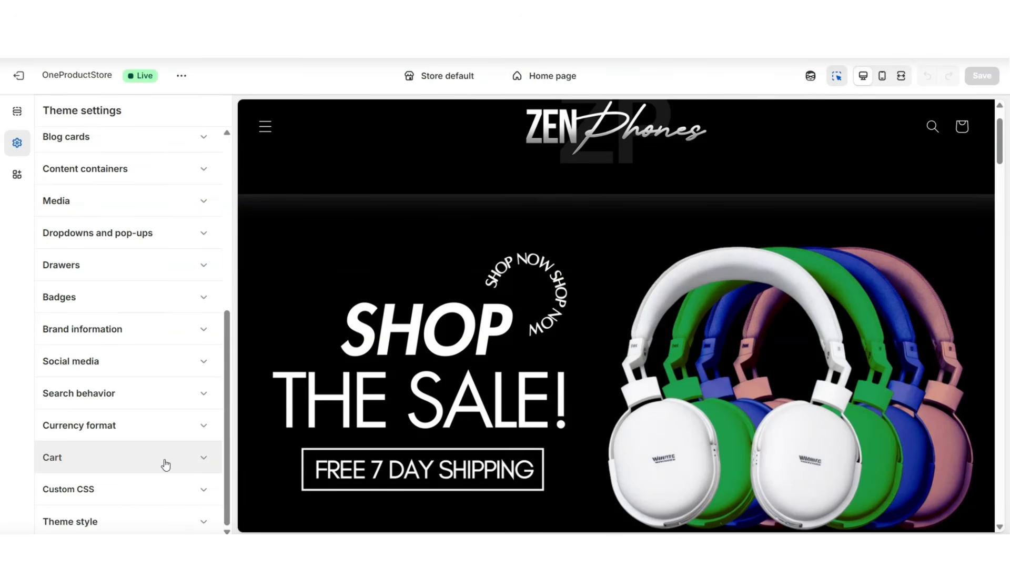
pyautogui.click(145, 463)
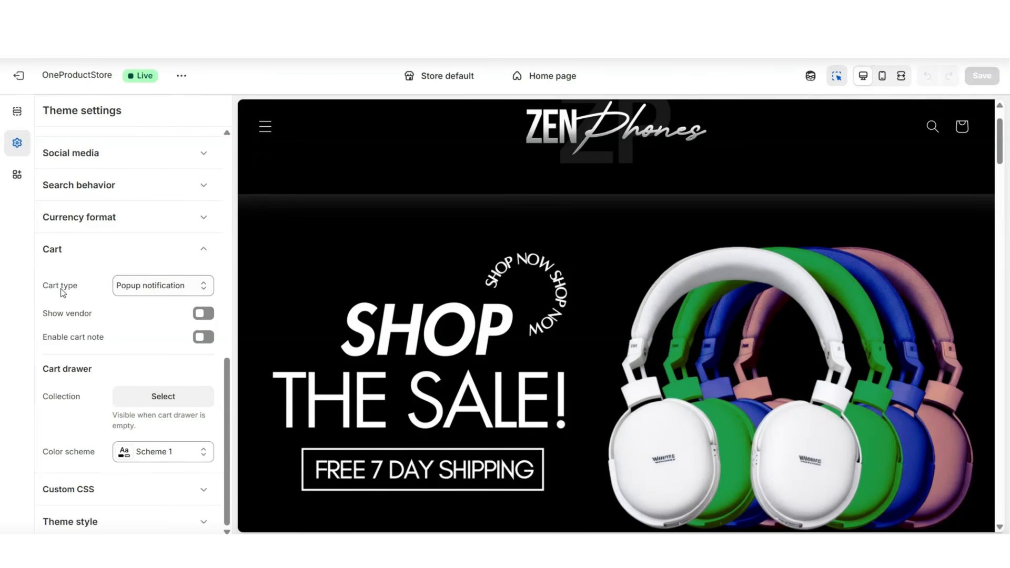
pyautogui.click(140, 288)
pyautogui.scroll(-8, 1002, 287)
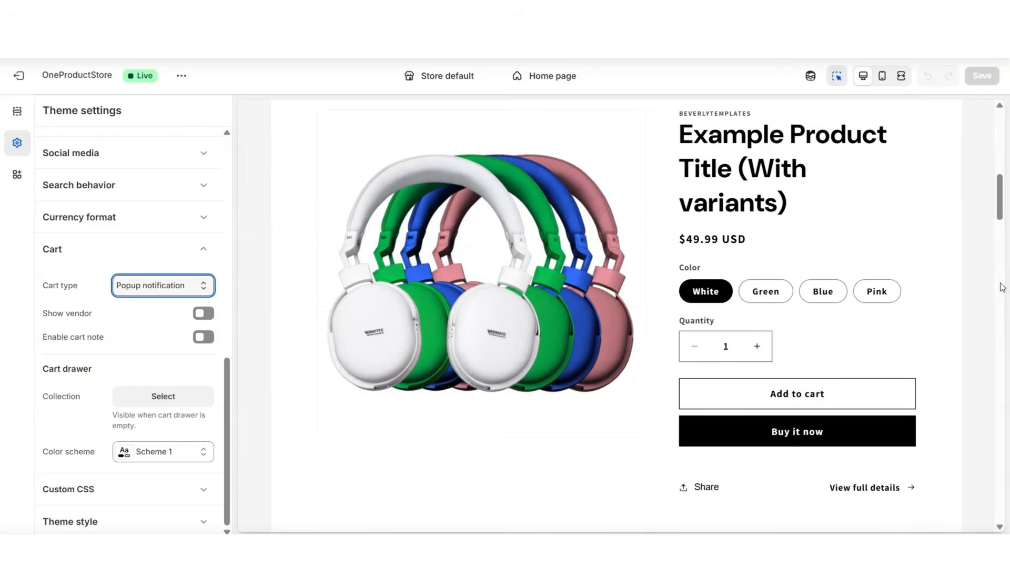
pyautogui.click(735, 402)
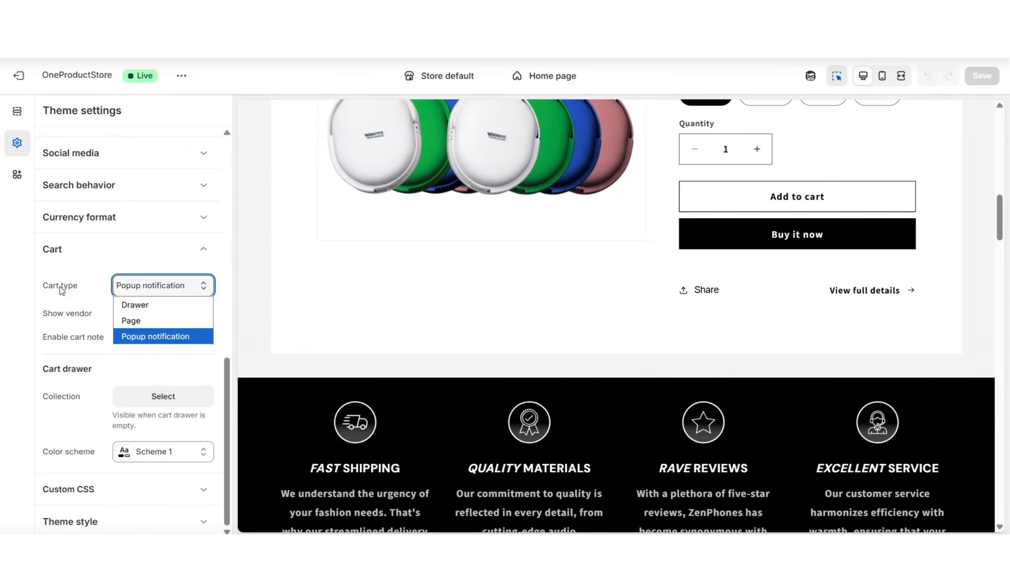
pyautogui.click(138, 305)
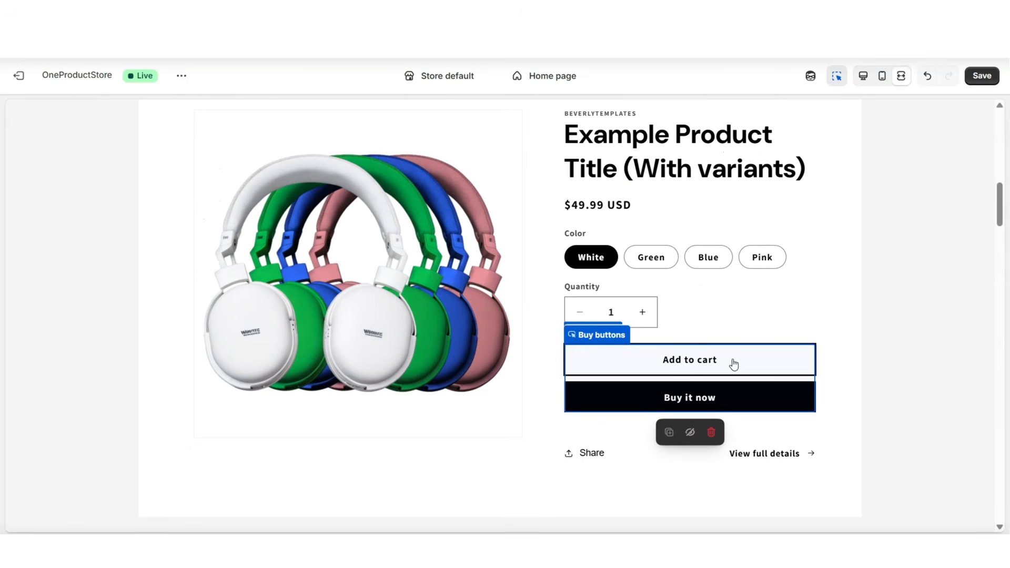
pyautogui.click(711, 362)
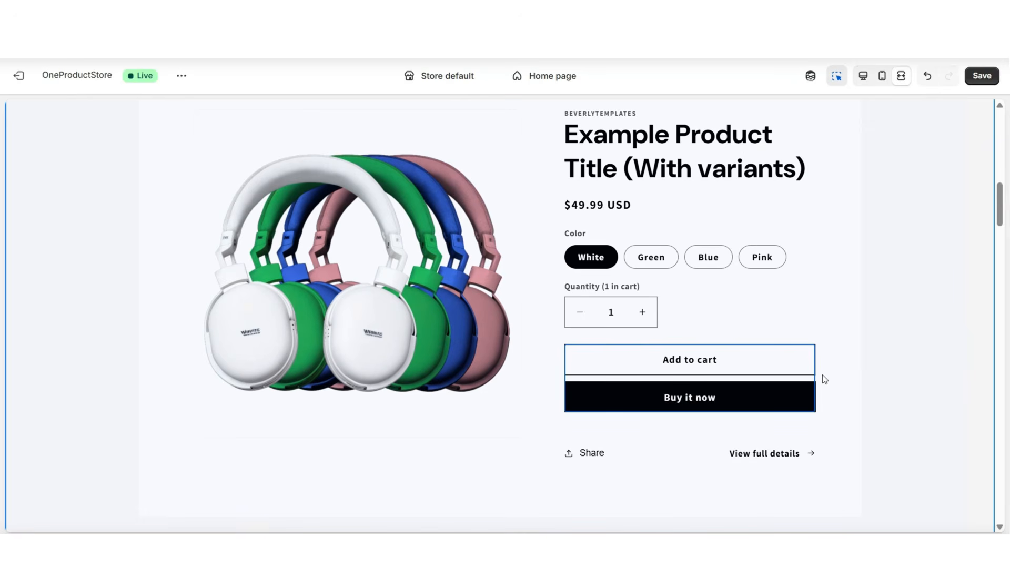
pyautogui.click(656, 361)
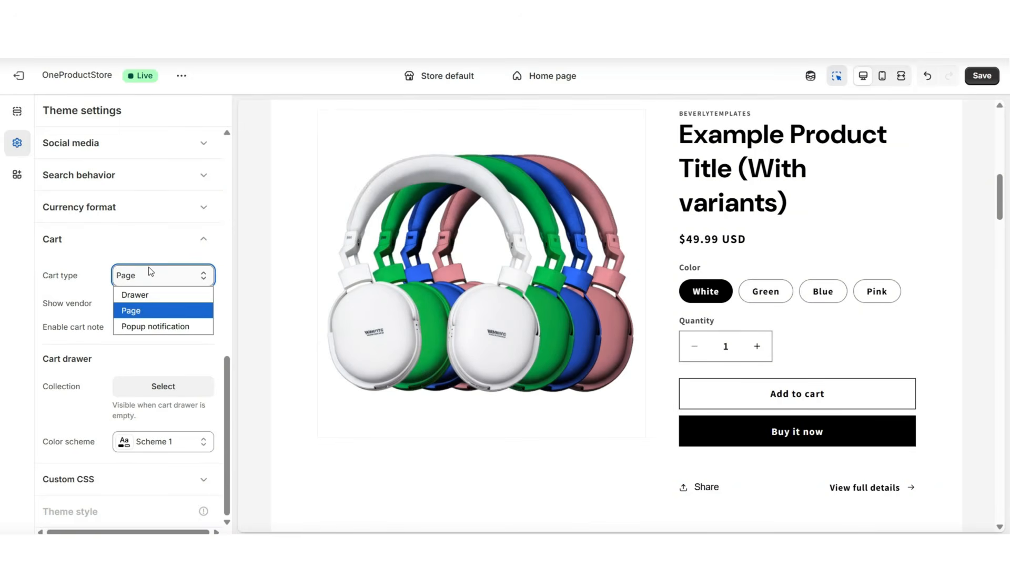
# Step: Set the theme's cart type to Popup notification, after reviewing the Page option
pyautogui.click(92, 285)
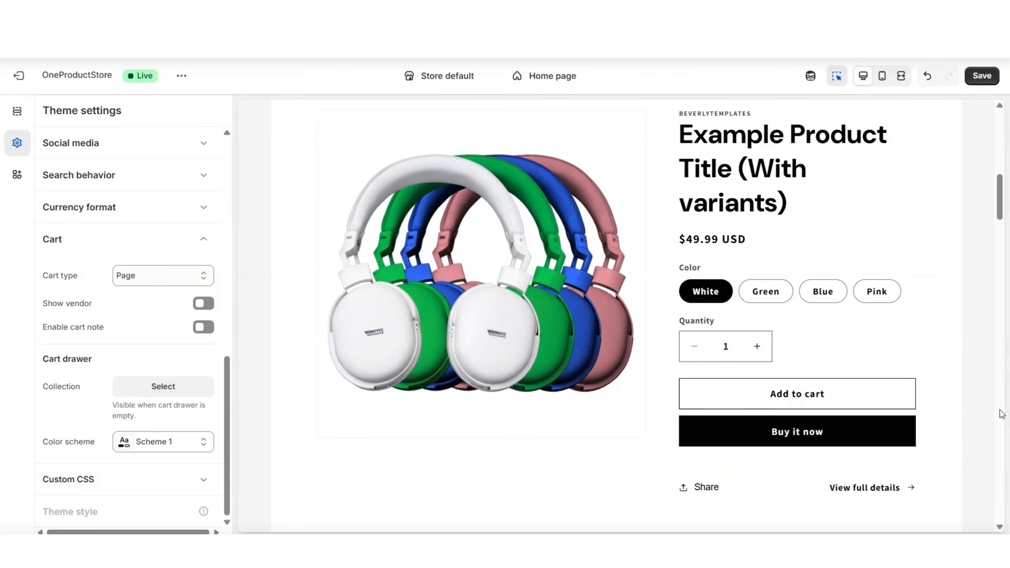
pyautogui.click(128, 280)
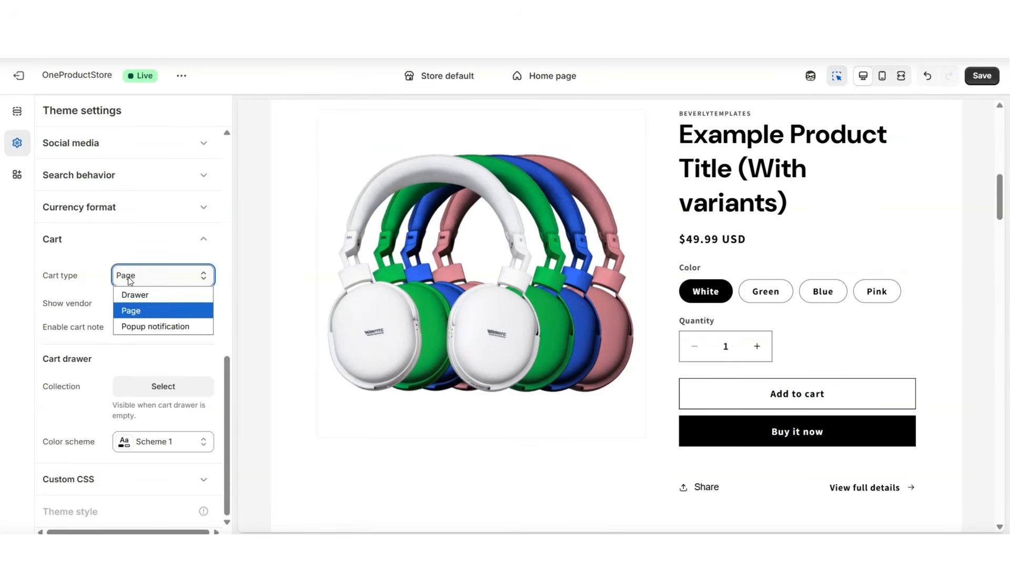
pyautogui.click(133, 311)
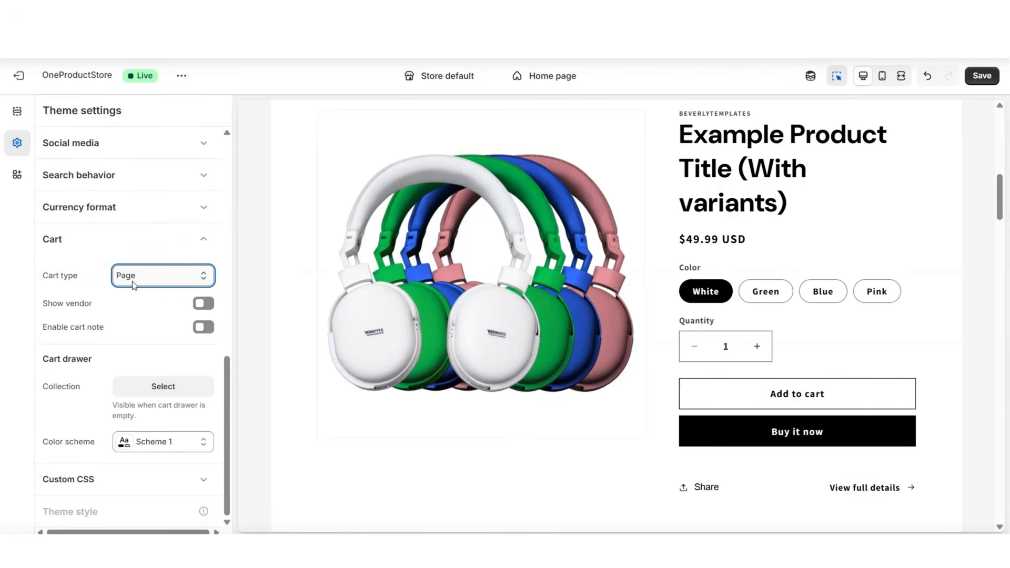
pyautogui.press('Down')
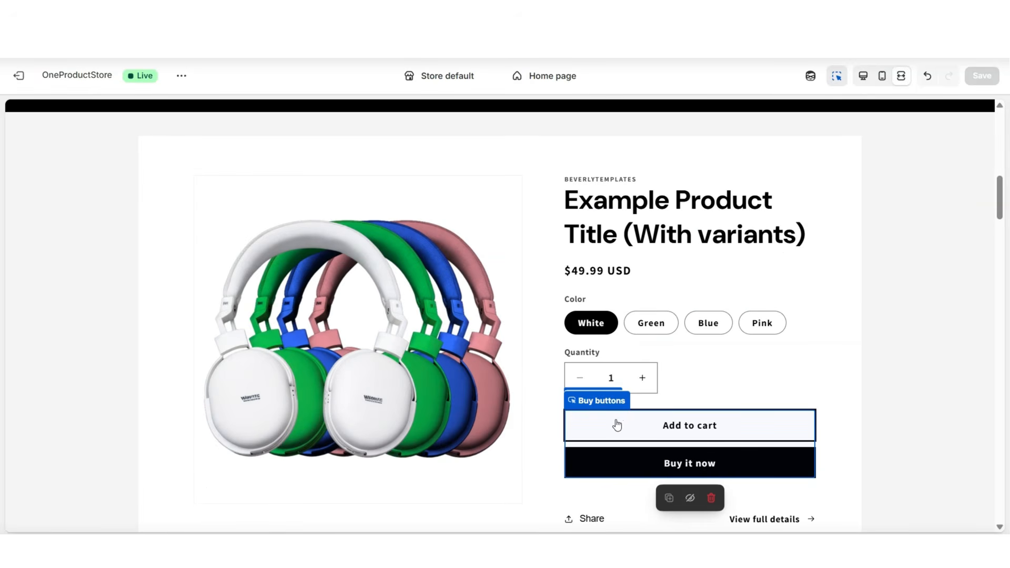
# Step: Test the popup cart by adding the white example product, dismissing the notification, choosing the Blue variant and adding it too
pyautogui.click(617, 425)
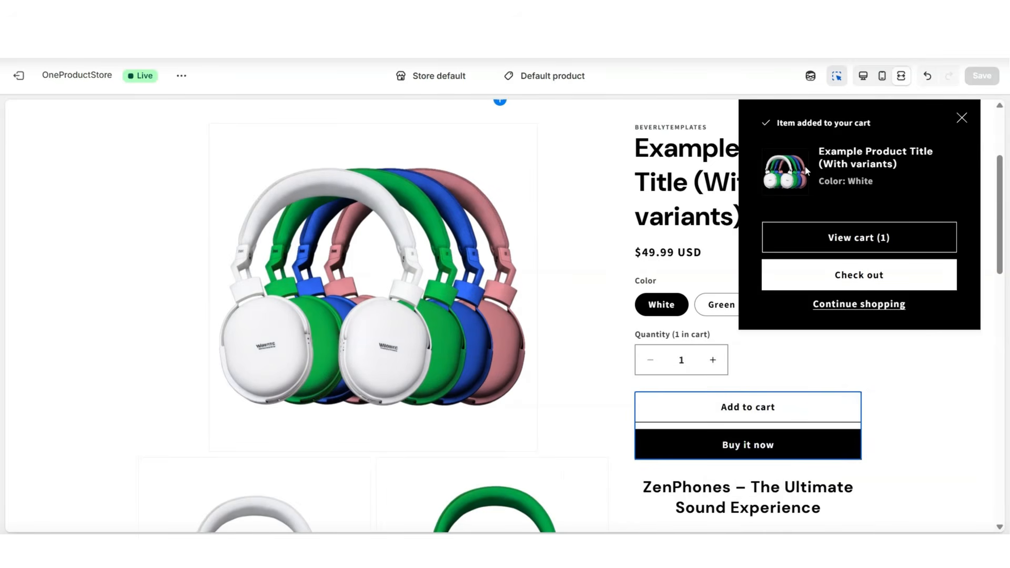
pyautogui.click(876, 358)
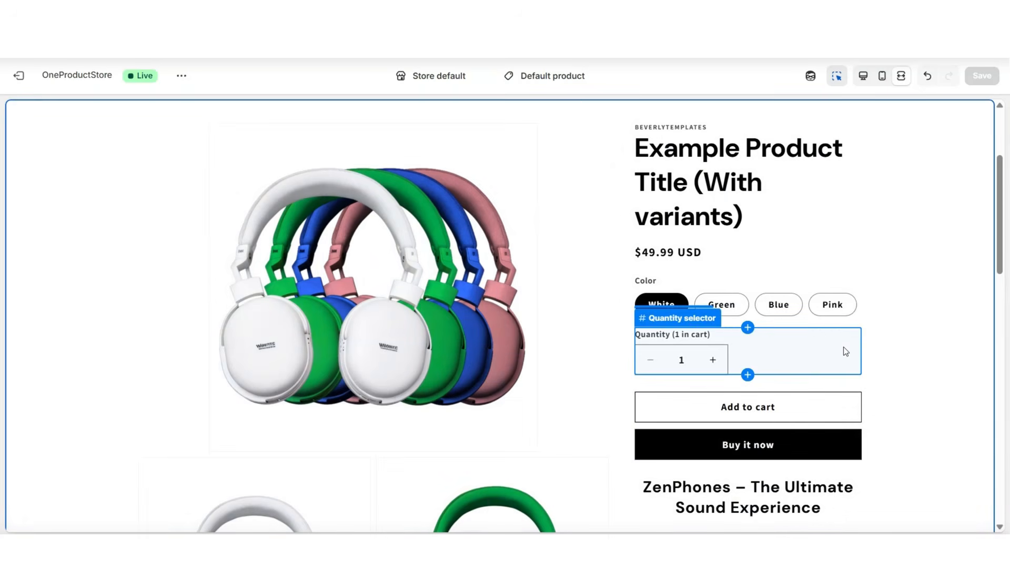
pyautogui.click(772, 306)
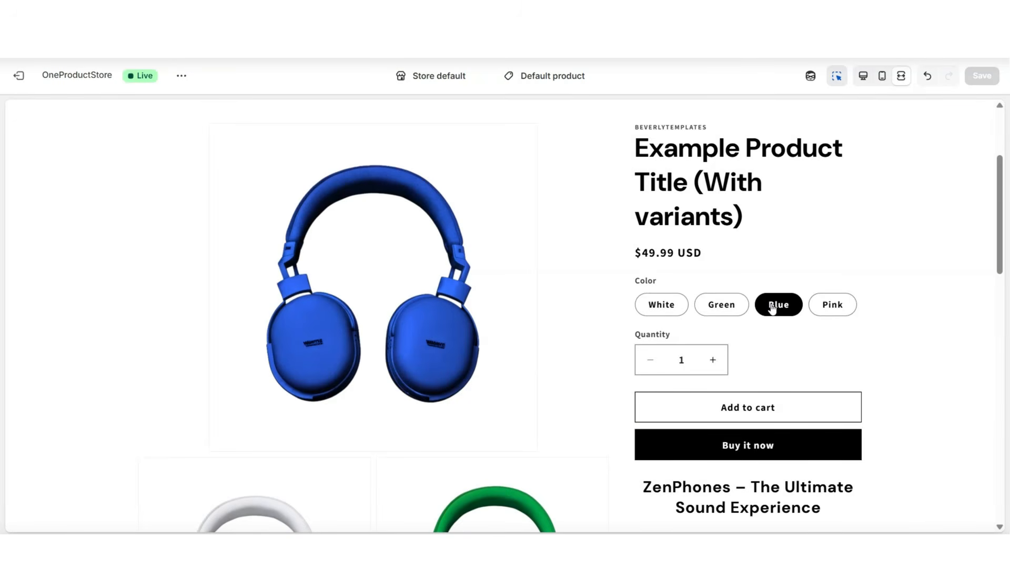
pyautogui.click(666, 407)
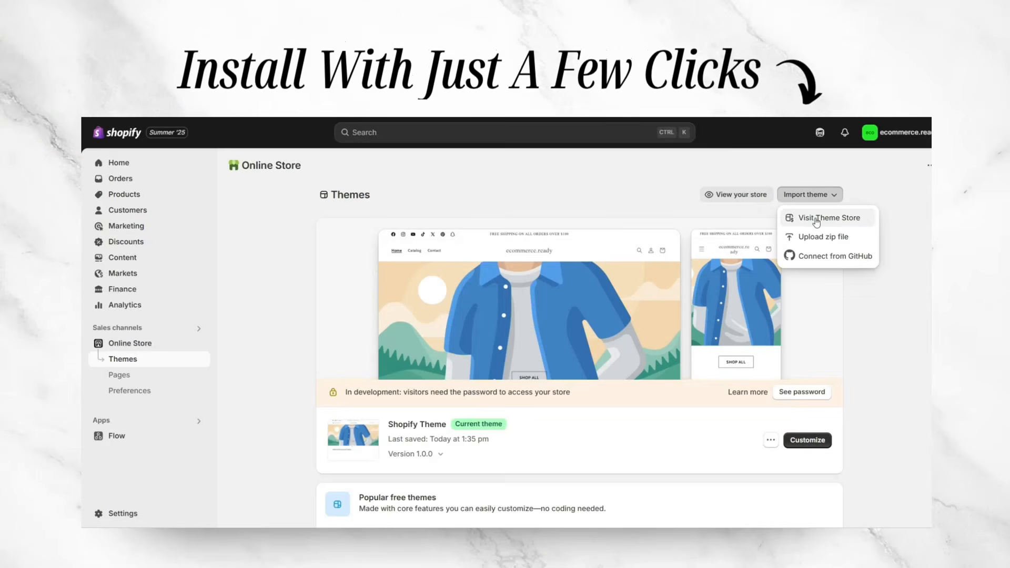
# Step: Upload the theme file ShopifyTheme.zip.zip to the online store's Themes page
pyautogui.click(823, 237)
pyautogui.click(516, 333)
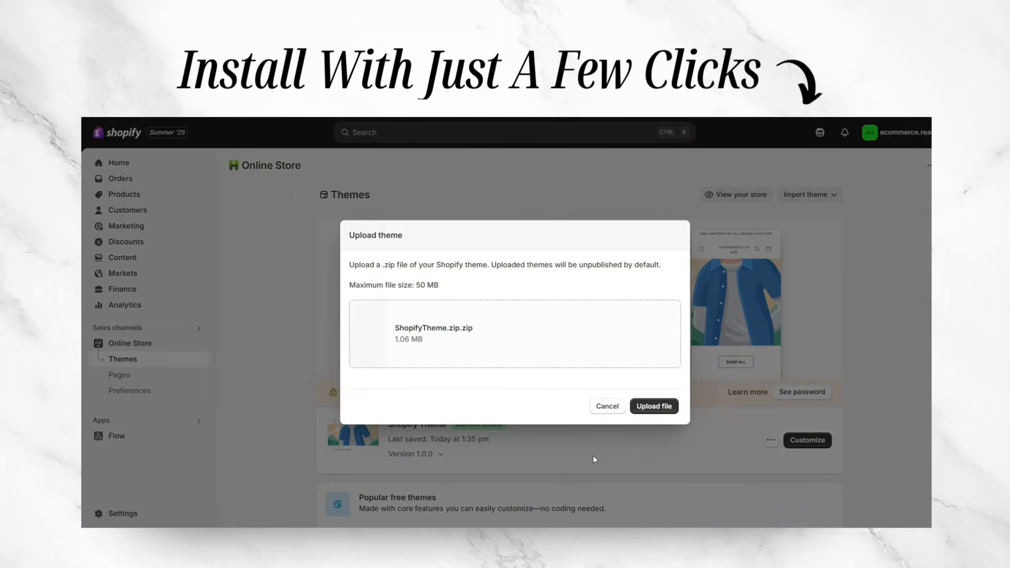
pyautogui.click(664, 408)
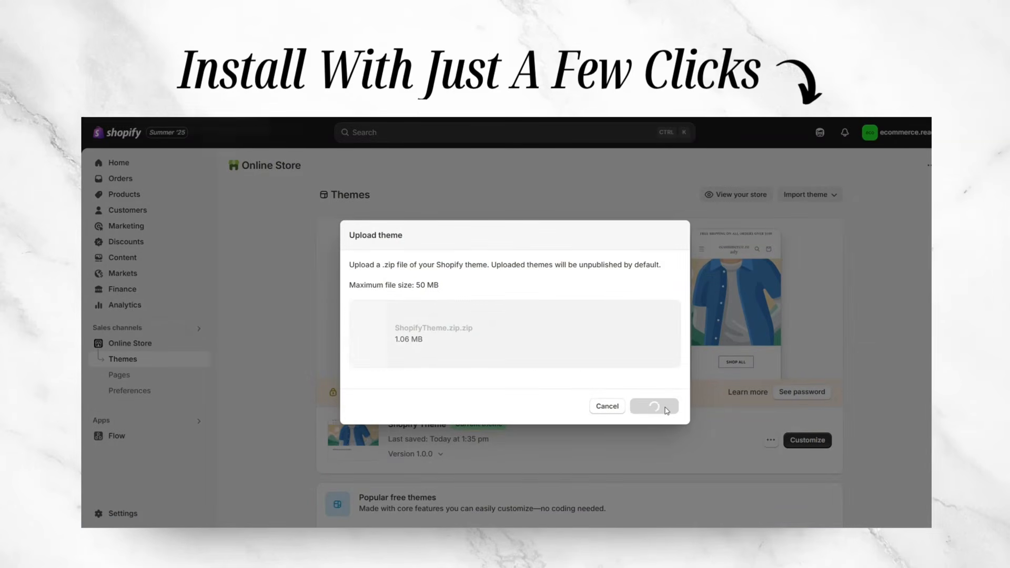